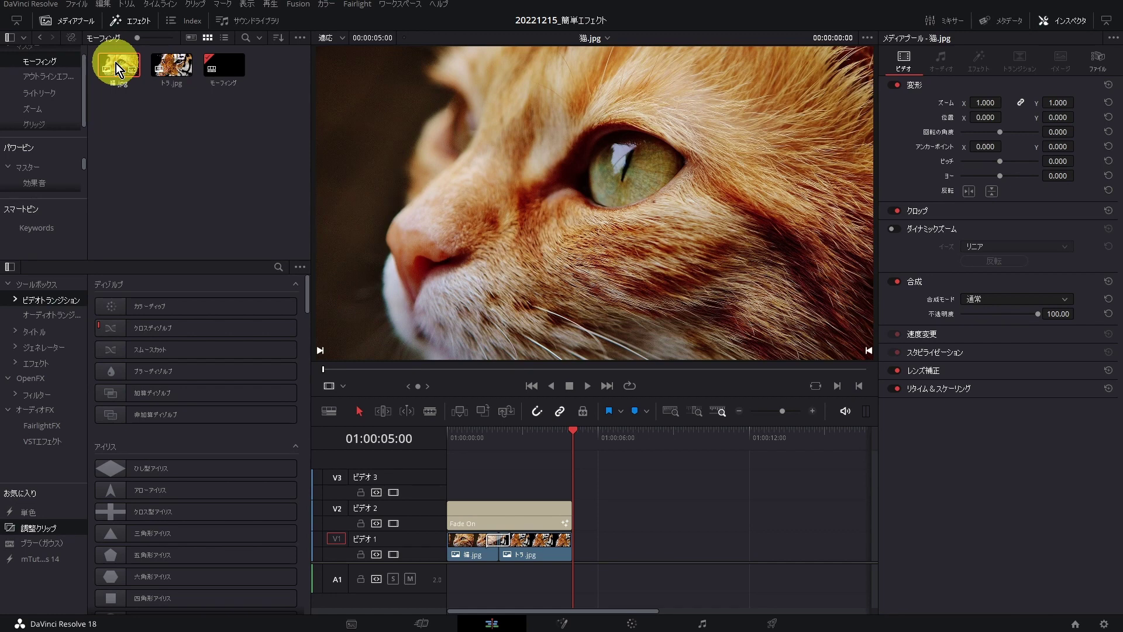
Place 猫.jpg and トラ.jpg back to back on Video 1, leaving a gap after the existing clips.
{"action": "left_click", "coordinate": [173, 66]}
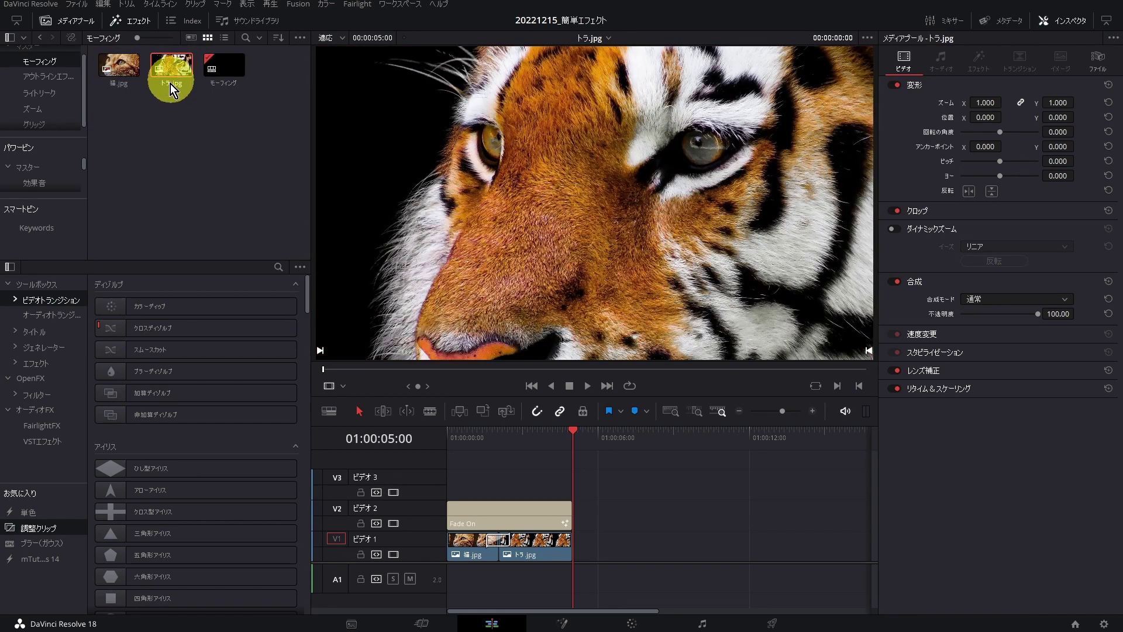
{"action": "left_click_drag", "start_coordinate": [121, 68], "coordinate": [606, 572]}
{"action": "left_click", "coordinate": [170, 69]}
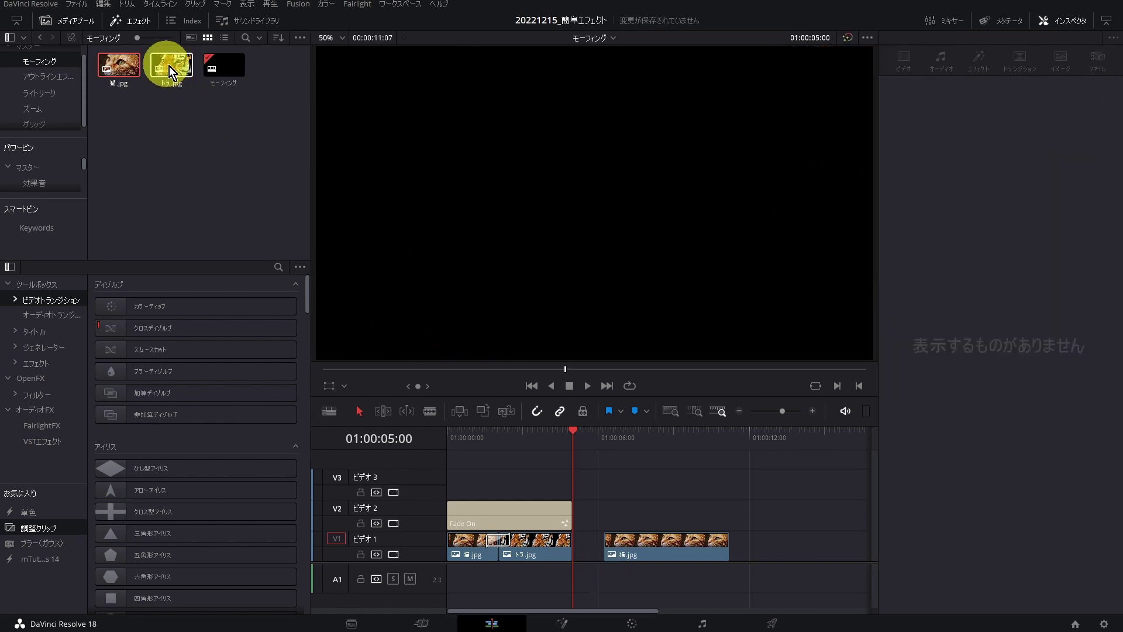
{"action": "left_click_drag", "start_coordinate": [171, 71], "coordinate": [740, 552]}
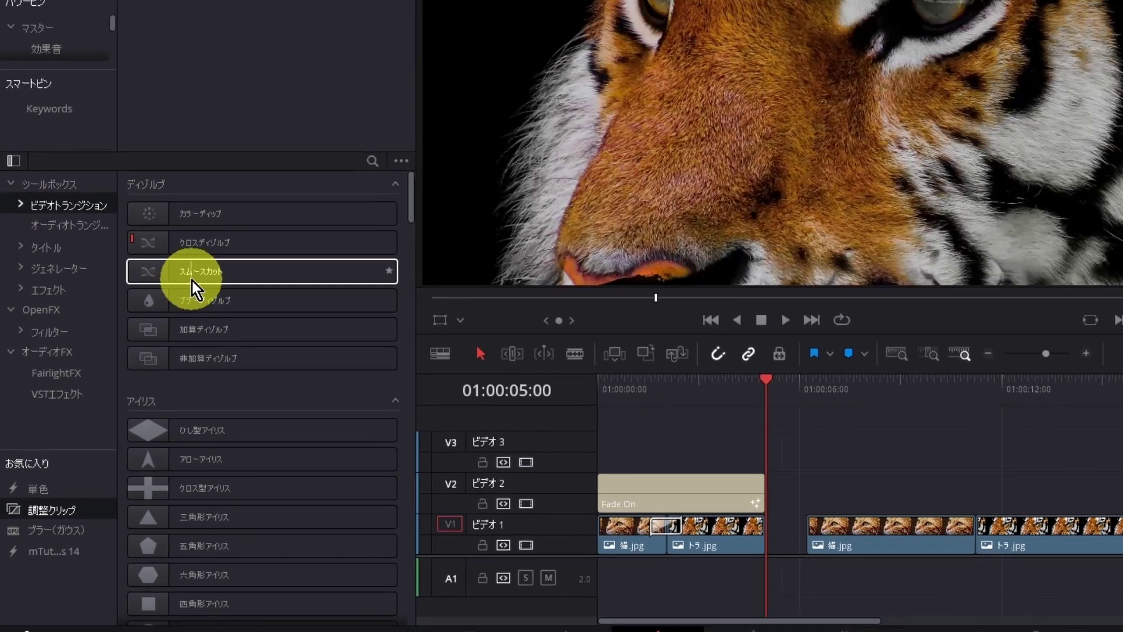
Apply the スムースカット transition at the cut between the new cat and tiger clips and preview it.
{"action": "left_click", "coordinate": [228, 211]}
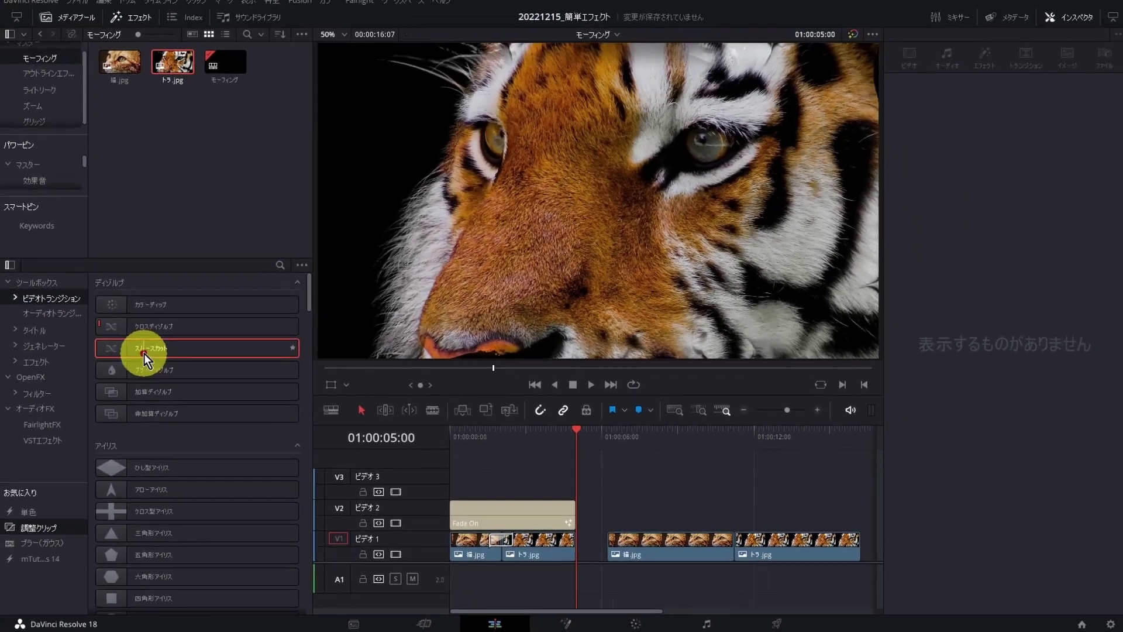
{"action": "left_click_drag", "start_coordinate": [144, 354], "coordinate": [736, 547]}
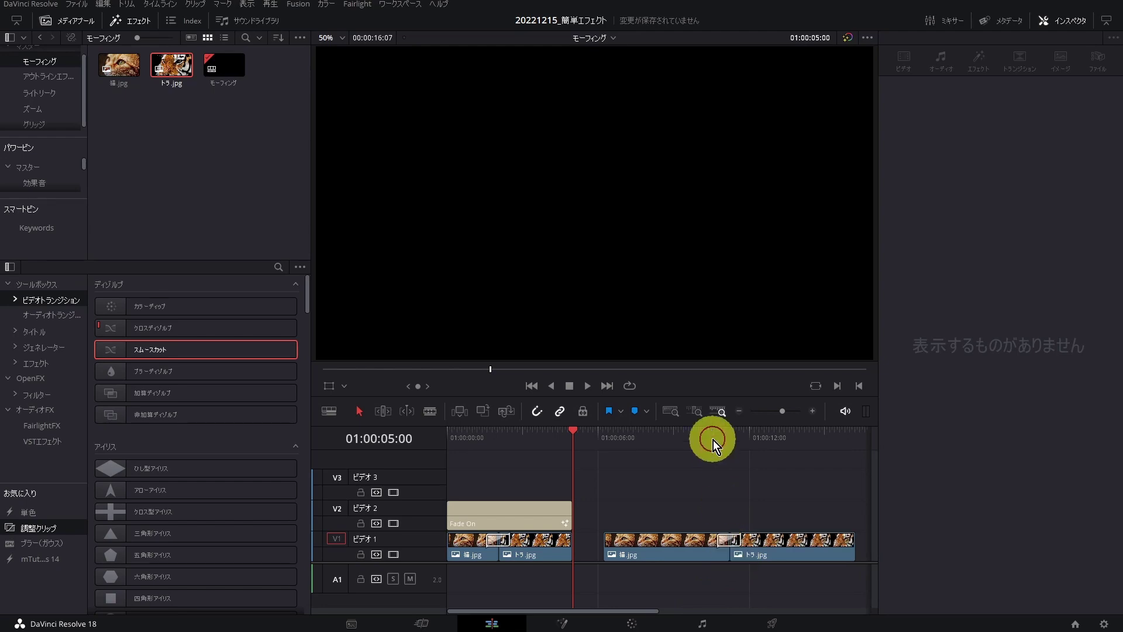
{"action": "left_click", "coordinate": [707, 439]}
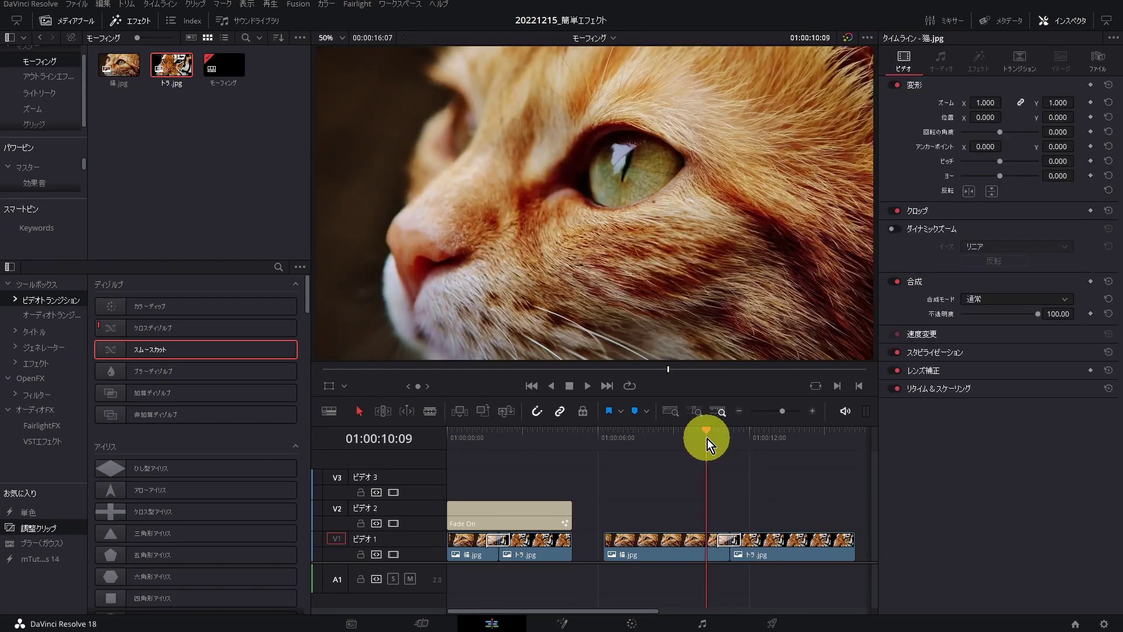
{"action": "key", "text": "space"}
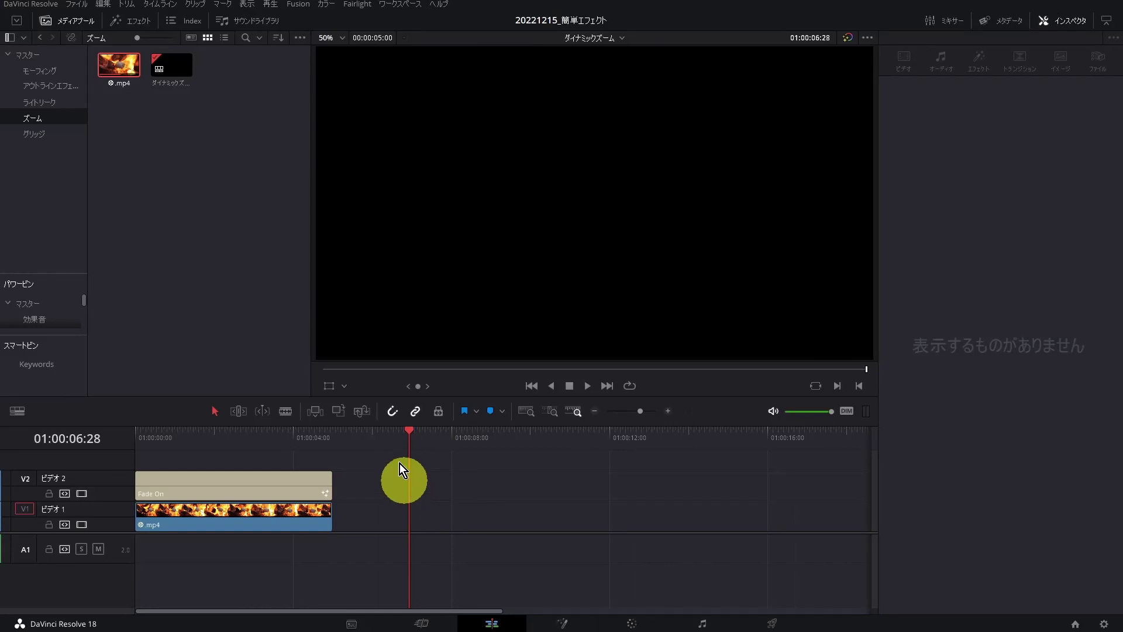
Add the marshmallow video to Video 1 after the existing clip and trim its end to about 01:00:10:15.
{"action": "left_click_drag", "start_coordinate": [105, 69], "coordinate": [381, 513]}
{"action": "left_click", "coordinate": [753, 526]}
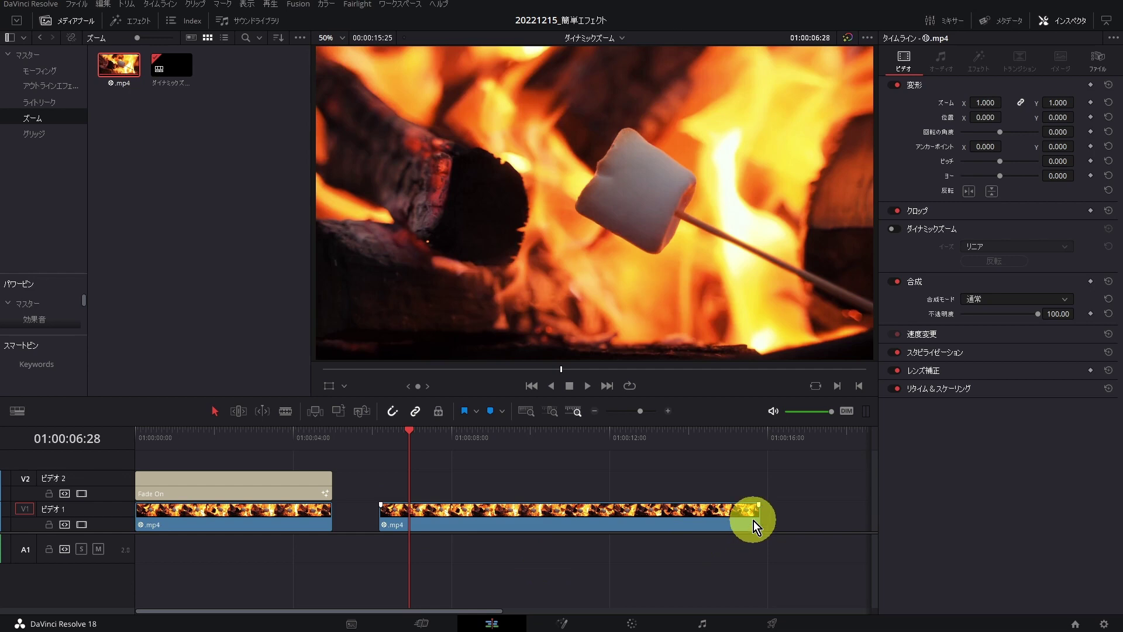
{"action": "left_click_drag", "start_coordinate": [754, 519], "coordinate": [543, 512]}
{"action": "left_click", "coordinate": [452, 519]}
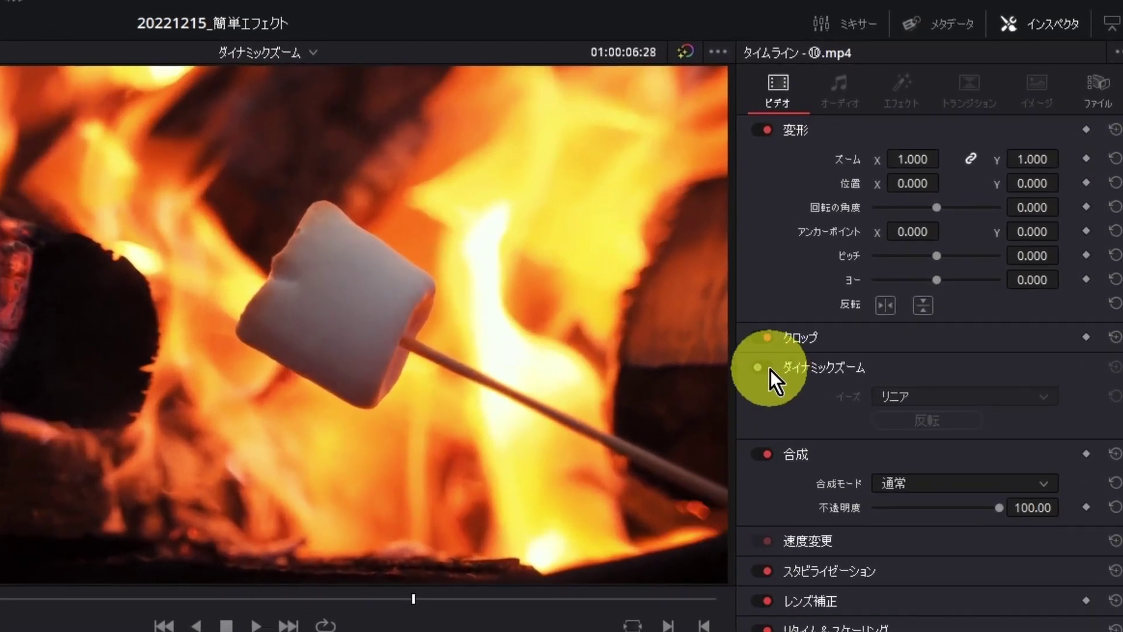
Enable ダイナミックズーム on the trimmed marshmallow clip and play it from its start.
{"action": "left_click", "coordinate": [767, 369]}
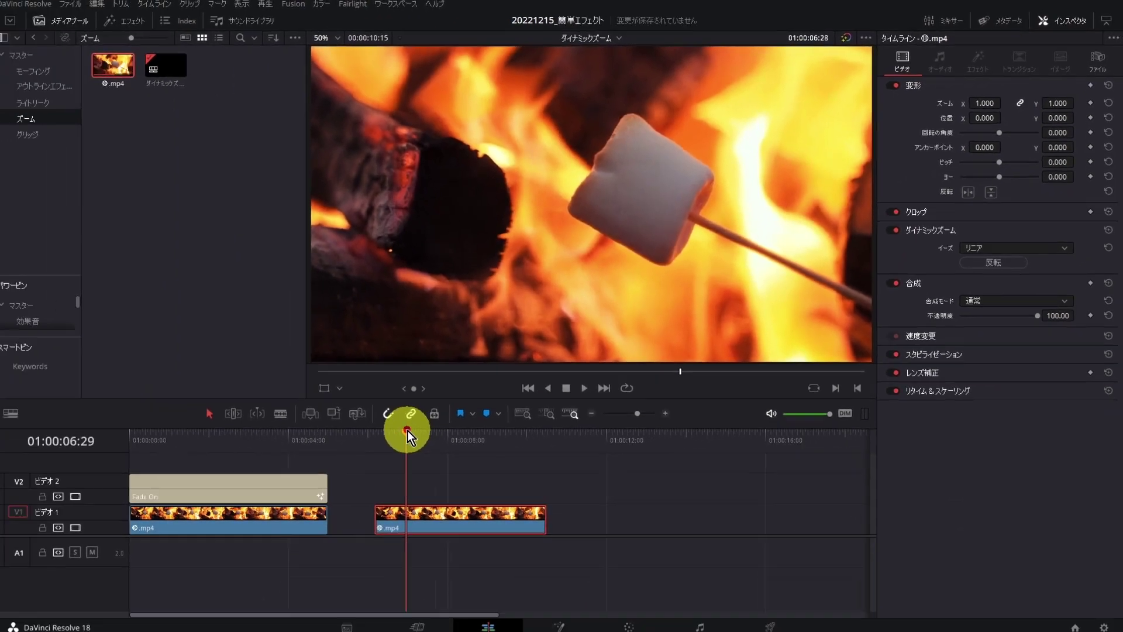
{"action": "left_click_drag", "start_coordinate": [408, 431], "coordinate": [379, 432]}
{"action": "key", "text": "space"}
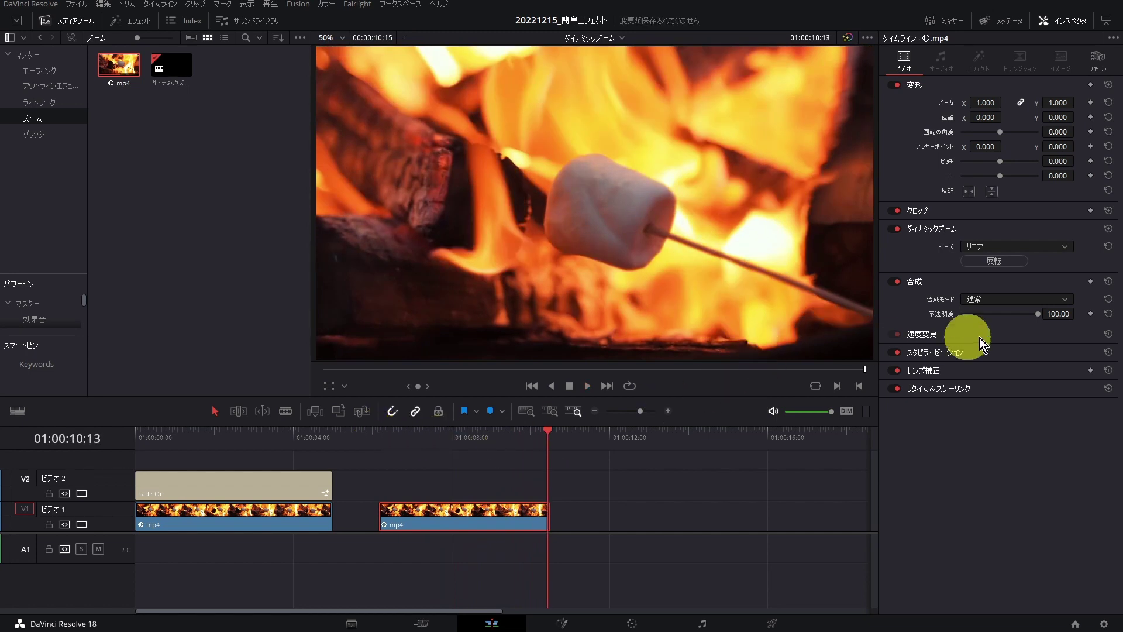
Reverse the marshmallow clip's dynamic zoom direction, preview it, and set its easing to イーズイン&アウト.
{"action": "left_click", "coordinate": [989, 265]}
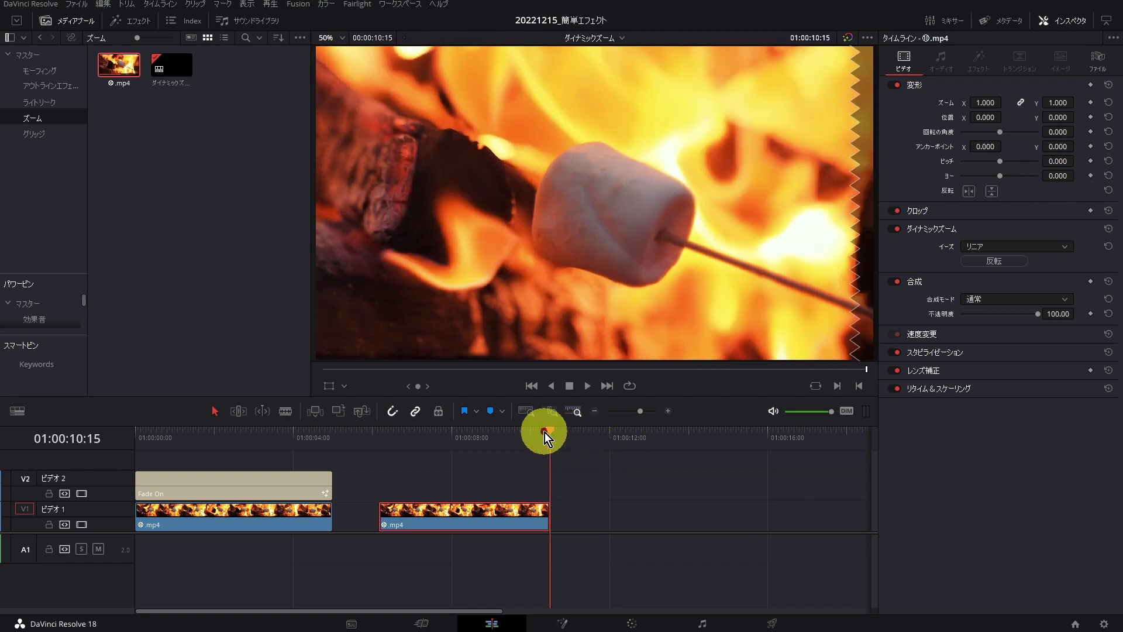
{"action": "left_click", "coordinate": [380, 437]}
{"action": "key", "text": "space"}
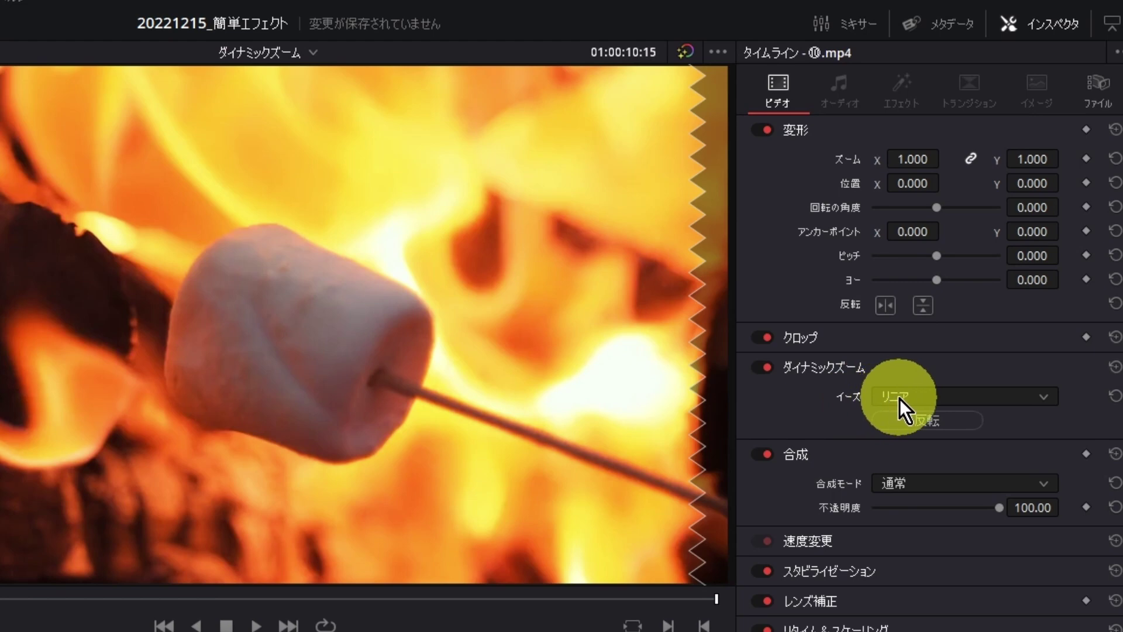
{"action": "left_click", "coordinate": [900, 398]}
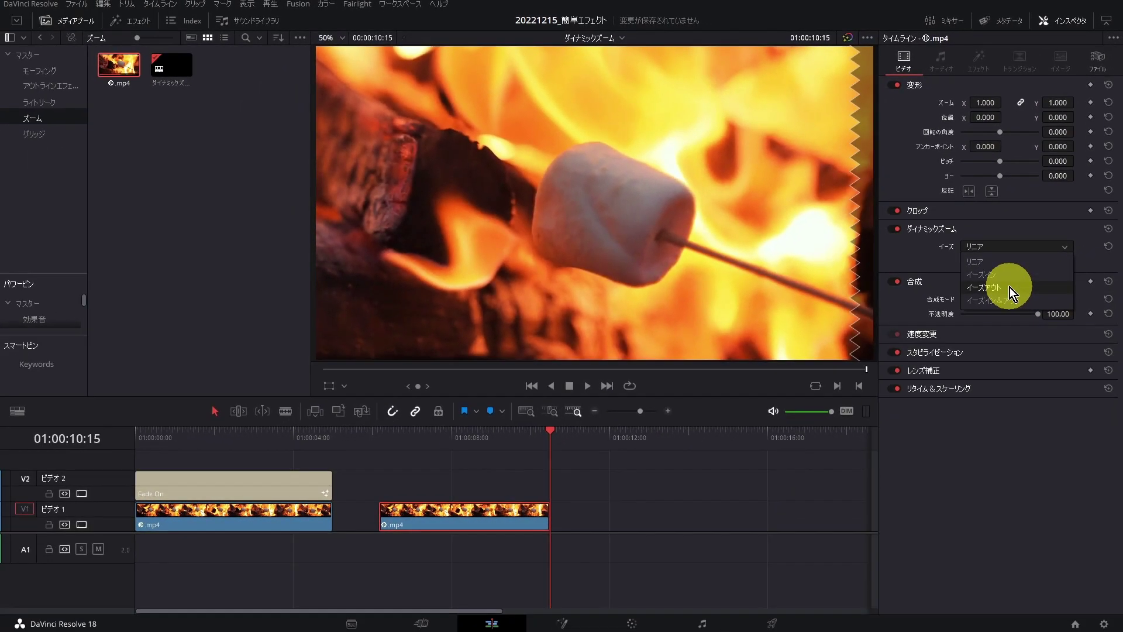
{"action": "left_click", "coordinate": [1011, 301]}
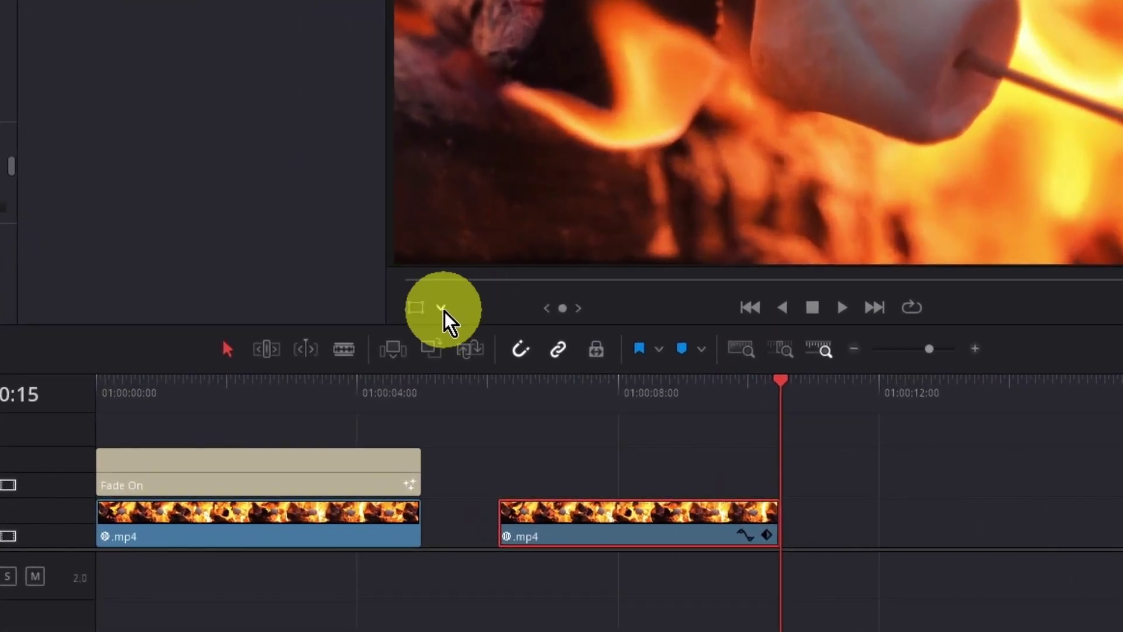
Show the ダイナミックズーム overlay in the viewer, adjust the zoom frames around the marshmallow, and play the clip.
{"action": "left_click", "coordinate": [444, 310]}
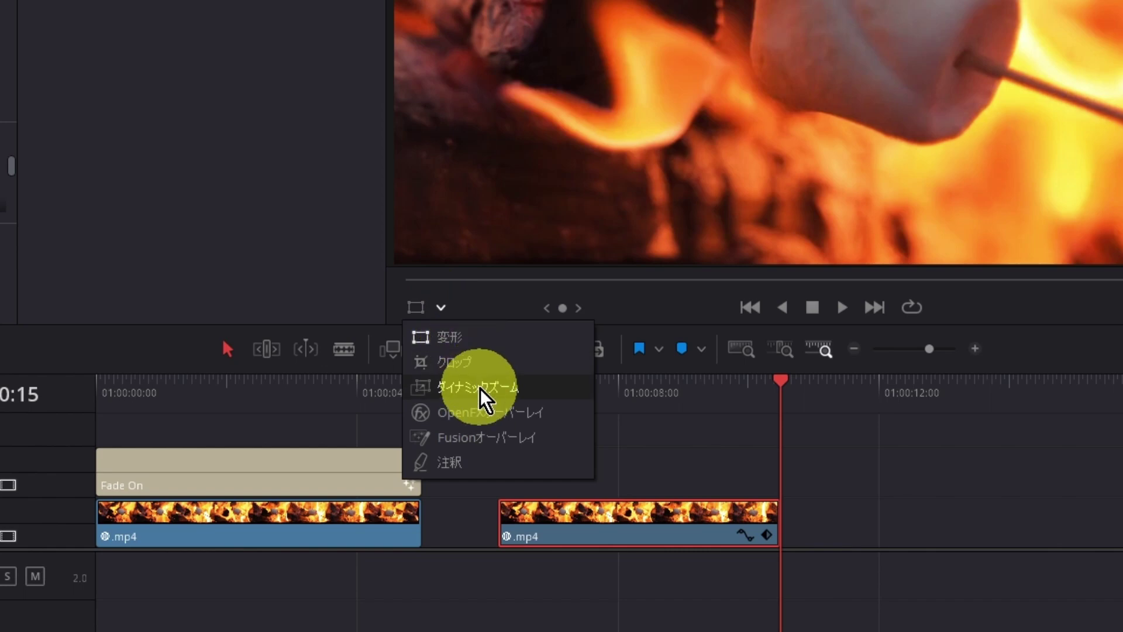
{"action": "left_click", "coordinate": [480, 388]}
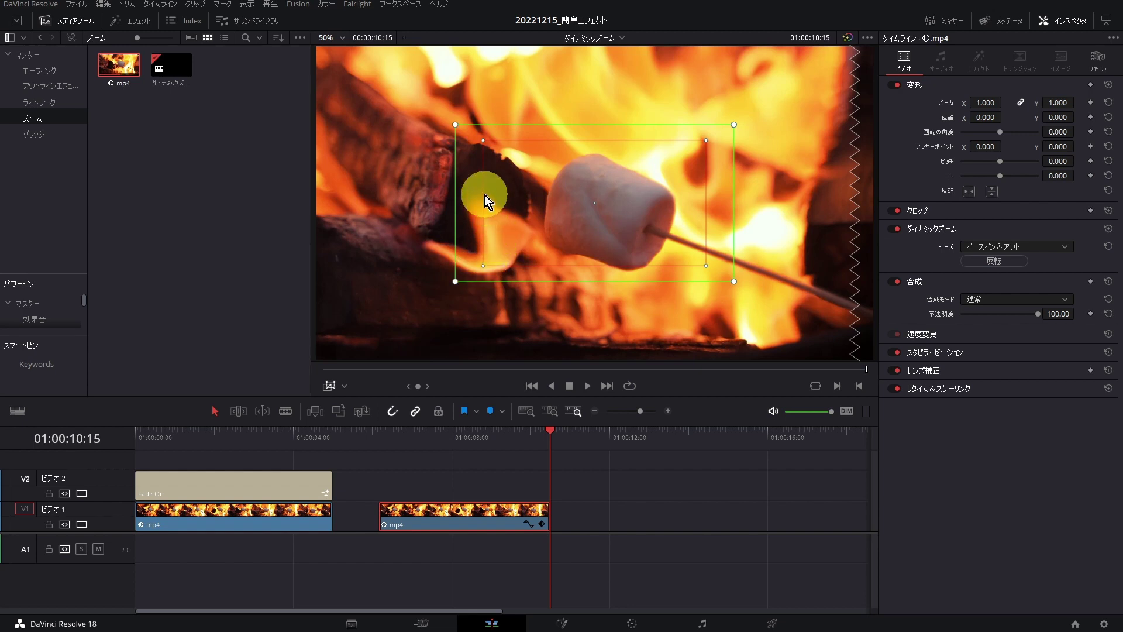
{"action": "left_click_drag", "start_coordinate": [455, 280], "coordinate": [520, 229]}
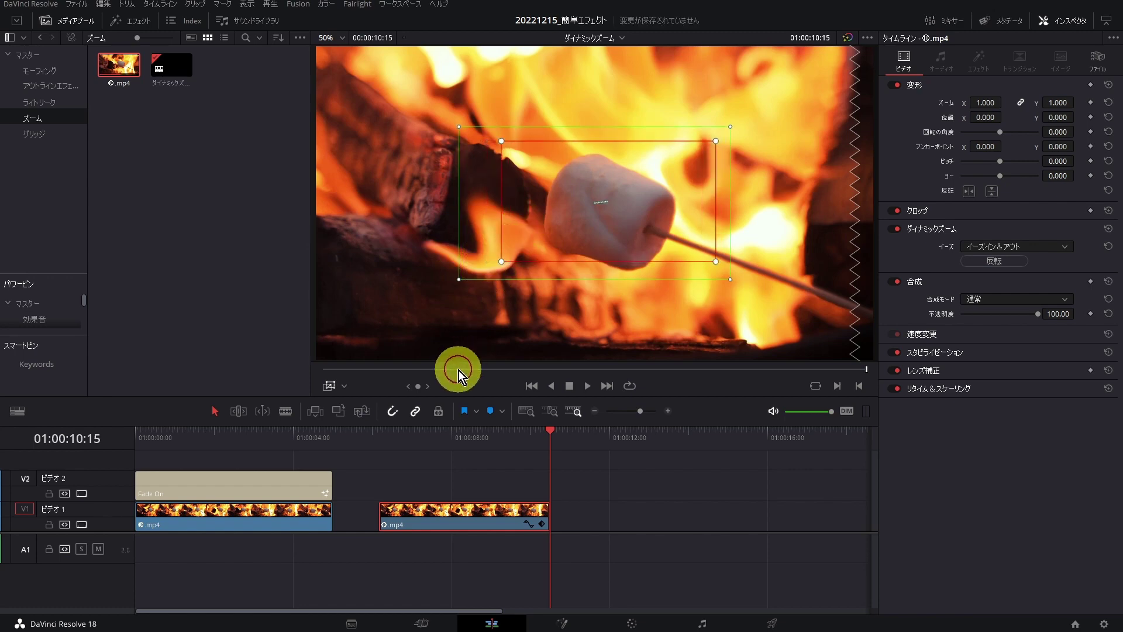
{"action": "left_click", "coordinate": [383, 434]}
{"action": "key", "text": "space"}
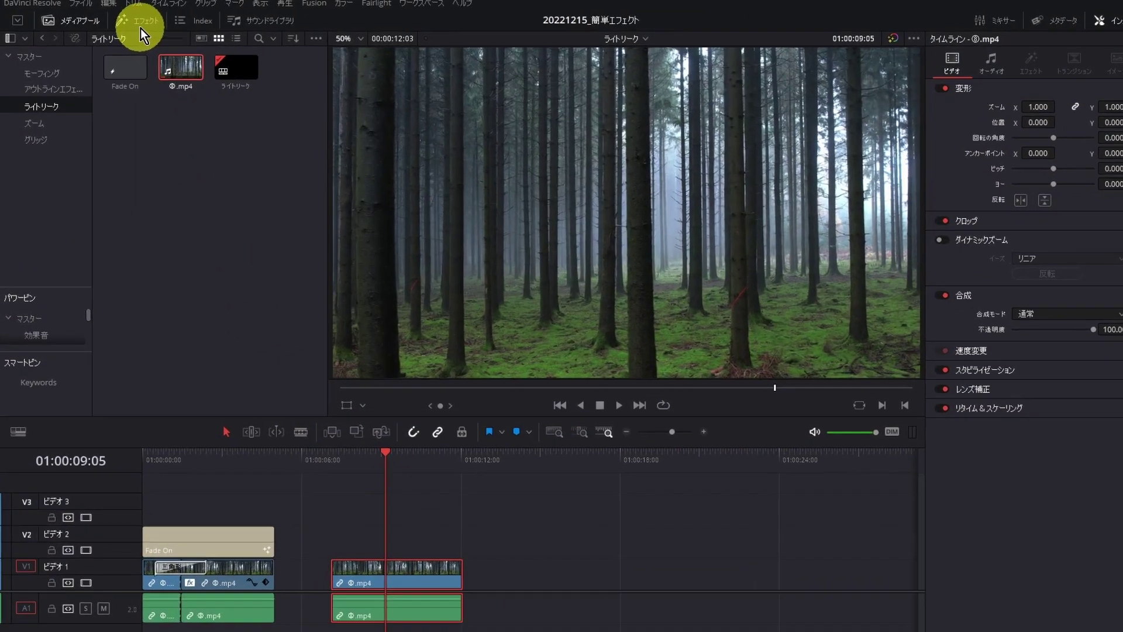
Apply the ResolveFX 光線 effect to the second forest clip on Video 1.
{"action": "left_click", "coordinate": [138, 26]}
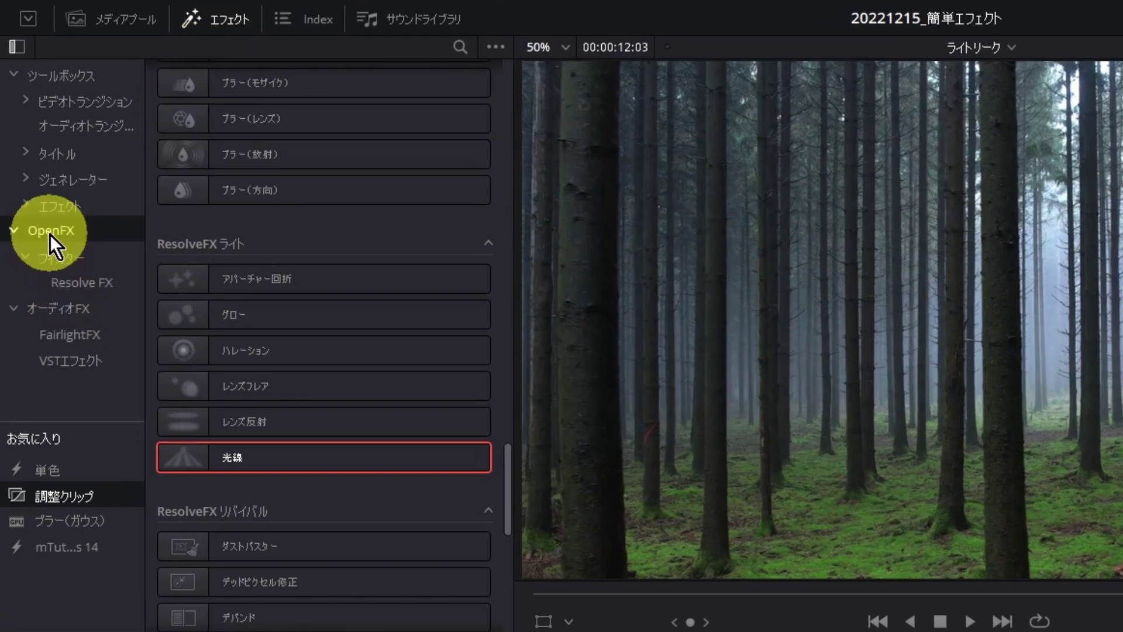
{"action": "left_click_drag", "start_coordinate": [248, 475], "coordinate": [410, 631]}
{"action": "left_click_drag", "start_coordinate": [339, 551], "coordinate": [496, 631]}
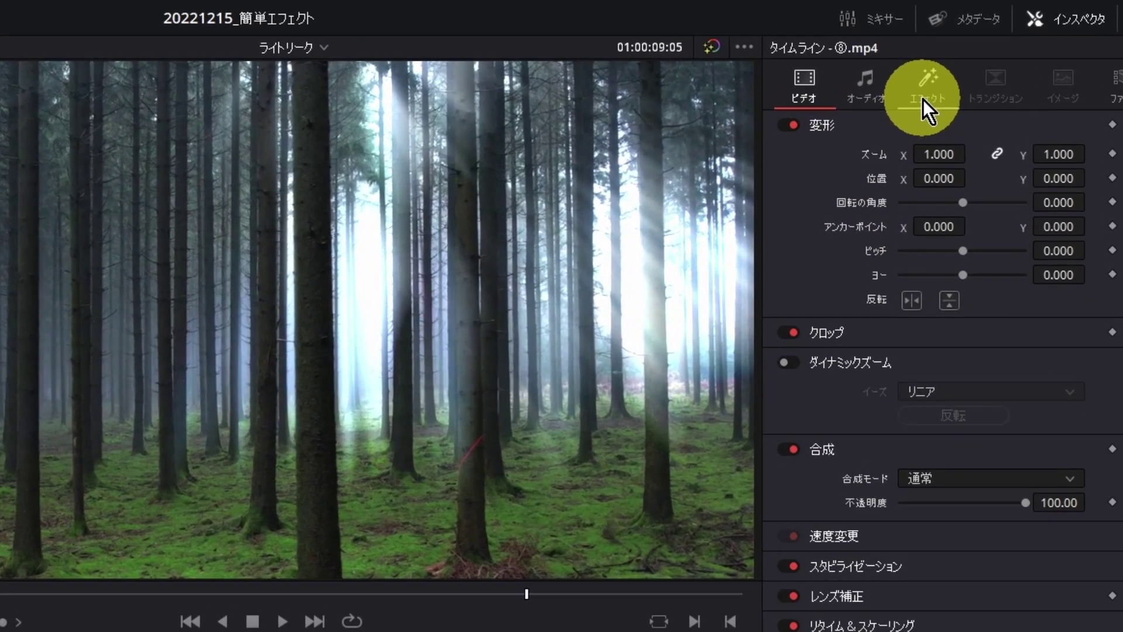
Set the 光線 effect's length to 0.233, its direction to 角度 and its angle to -18.2, and preview the clip.
{"action": "left_click", "coordinate": [968, 70]}
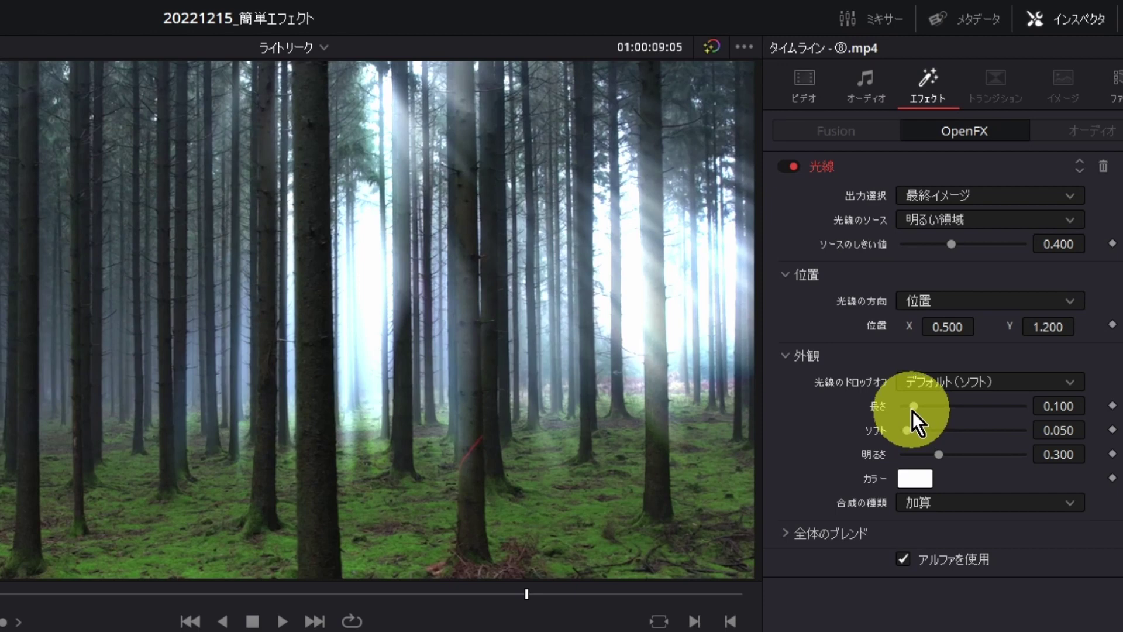
{"action": "left_click_drag", "start_coordinate": [911, 410], "coordinate": [931, 411]}
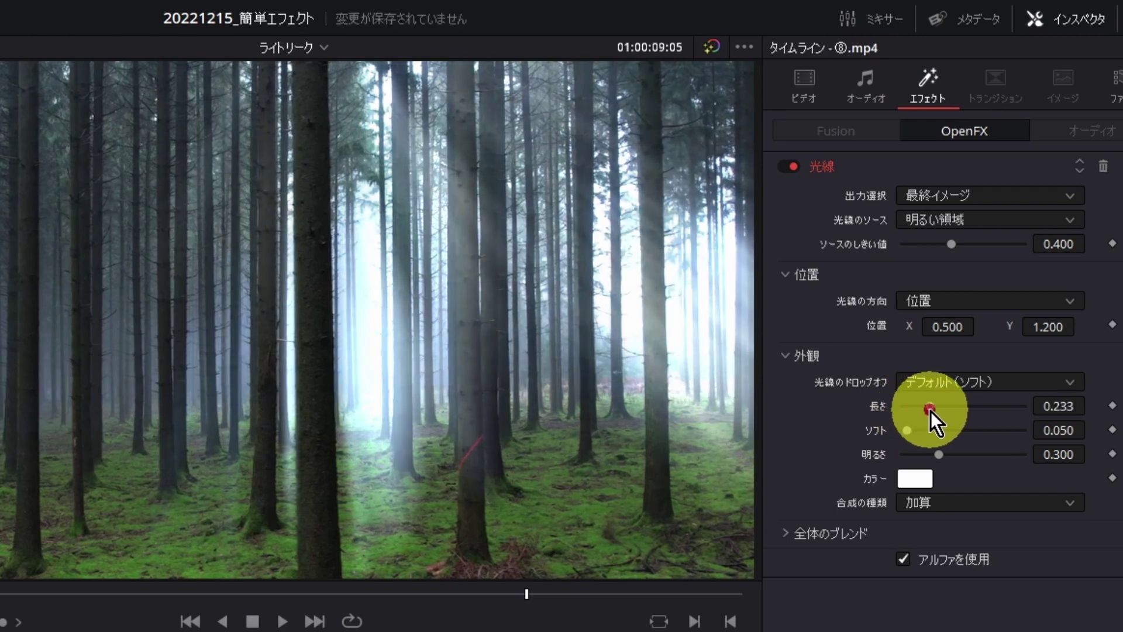
{"action": "left_click", "coordinate": [915, 307]}
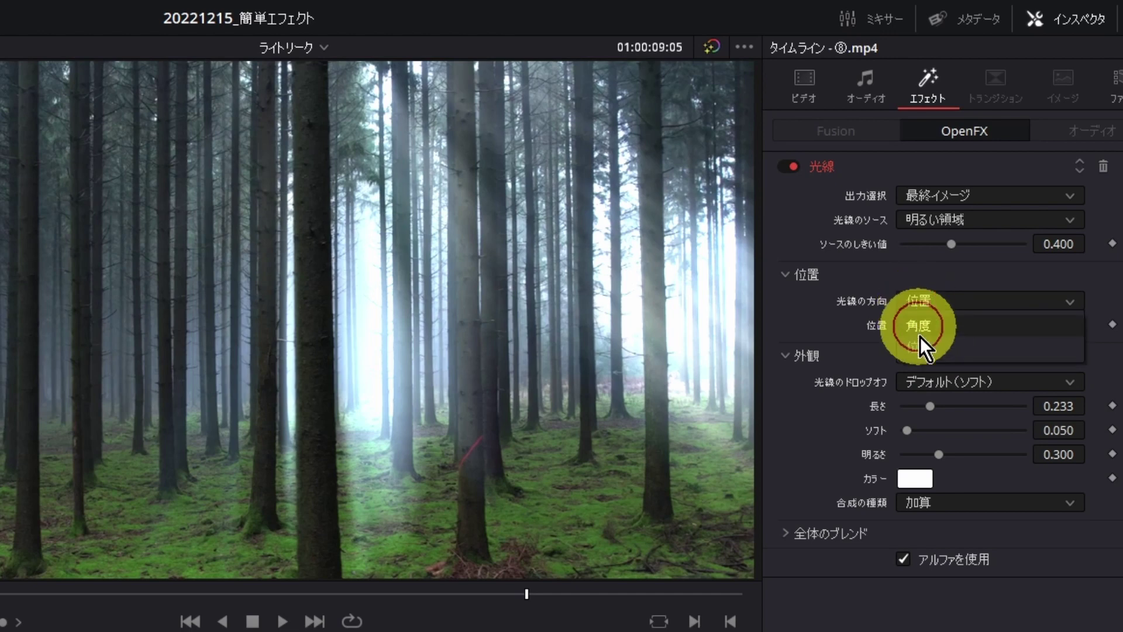
{"action": "left_click", "coordinate": [917, 331]}
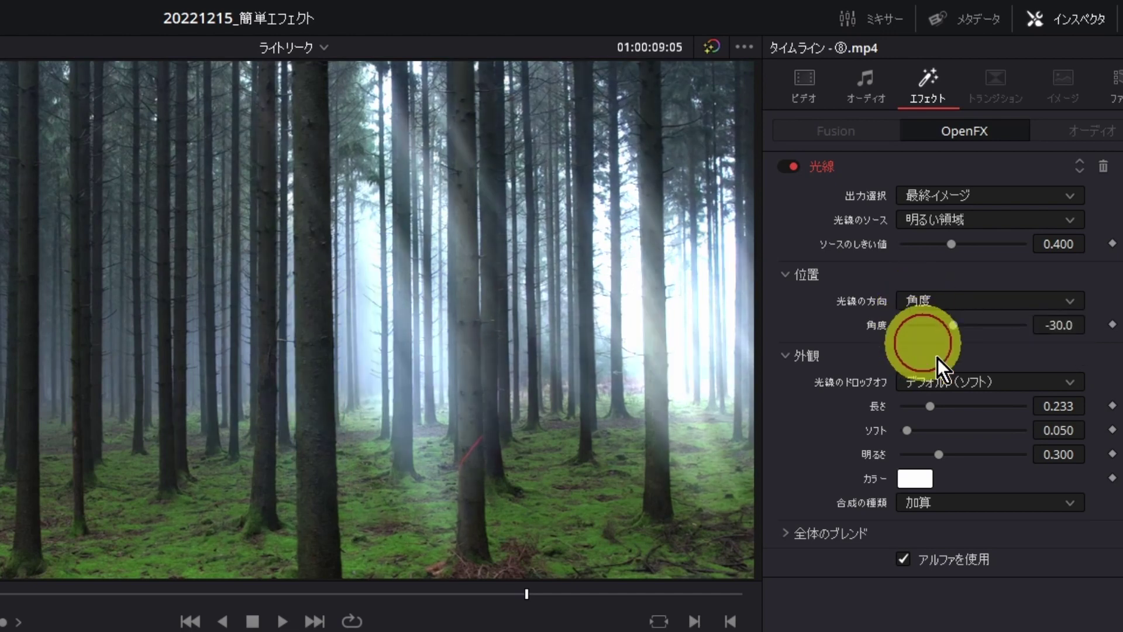
{"action": "left_click_drag", "start_coordinate": [959, 321], "coordinate": [959, 334]}
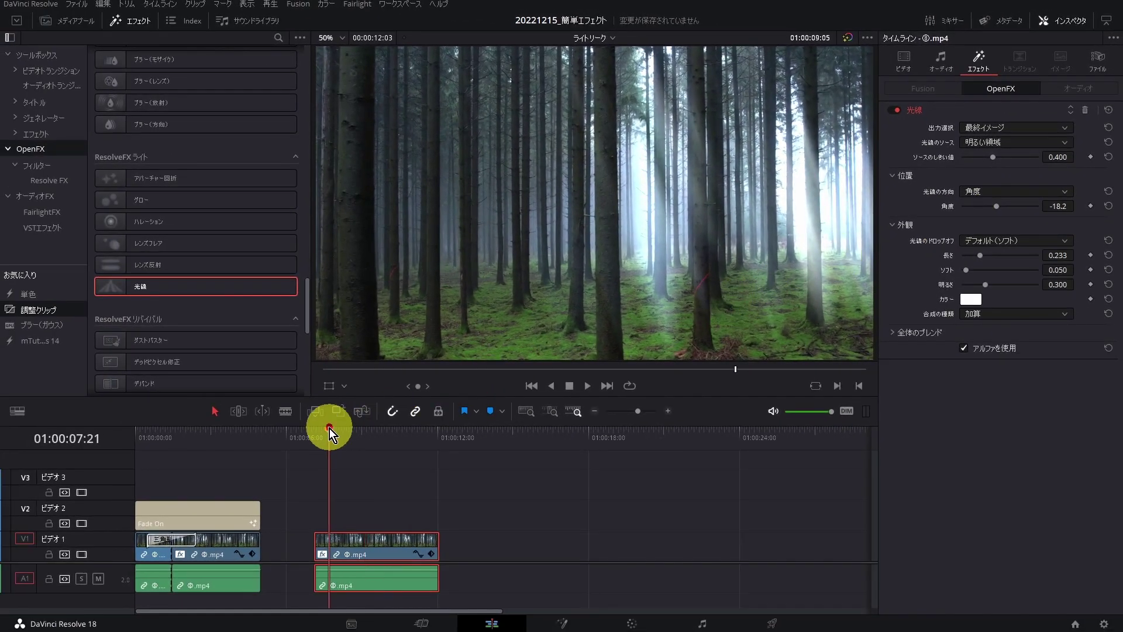
{"action": "left_click_drag", "start_coordinate": [329, 428], "coordinate": [324, 428]}
{"action": "key", "text": "space"}
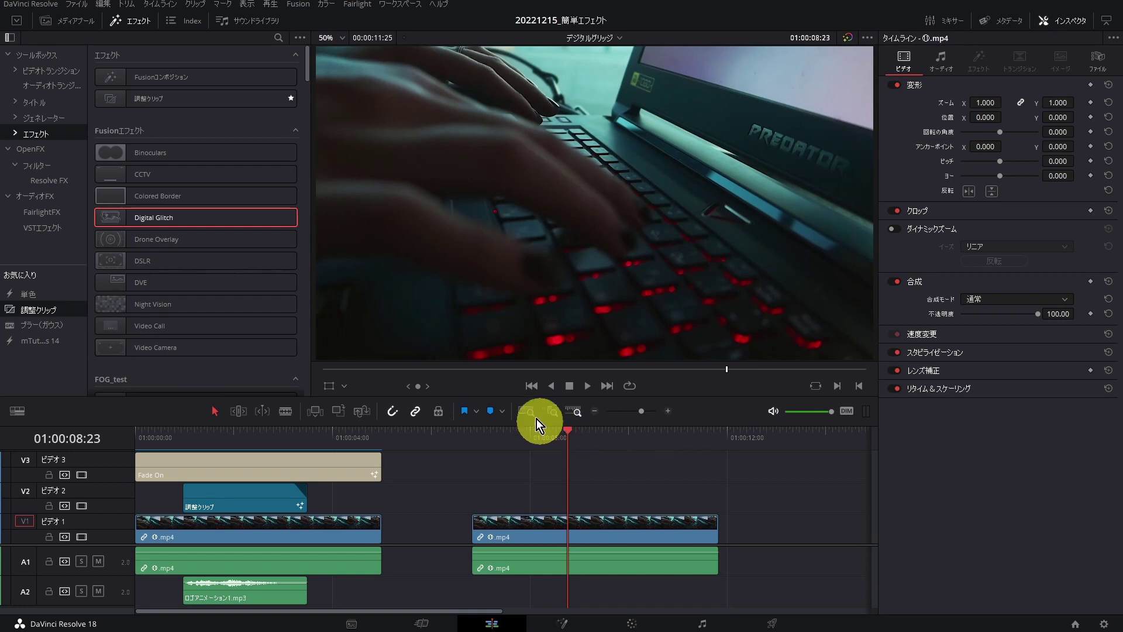
Add a 調整クリップ on Video 2 above the second keyboard clip and shorten it to a brief section.
{"action": "left_click_drag", "start_coordinate": [175, 97], "coordinate": [561, 499]}
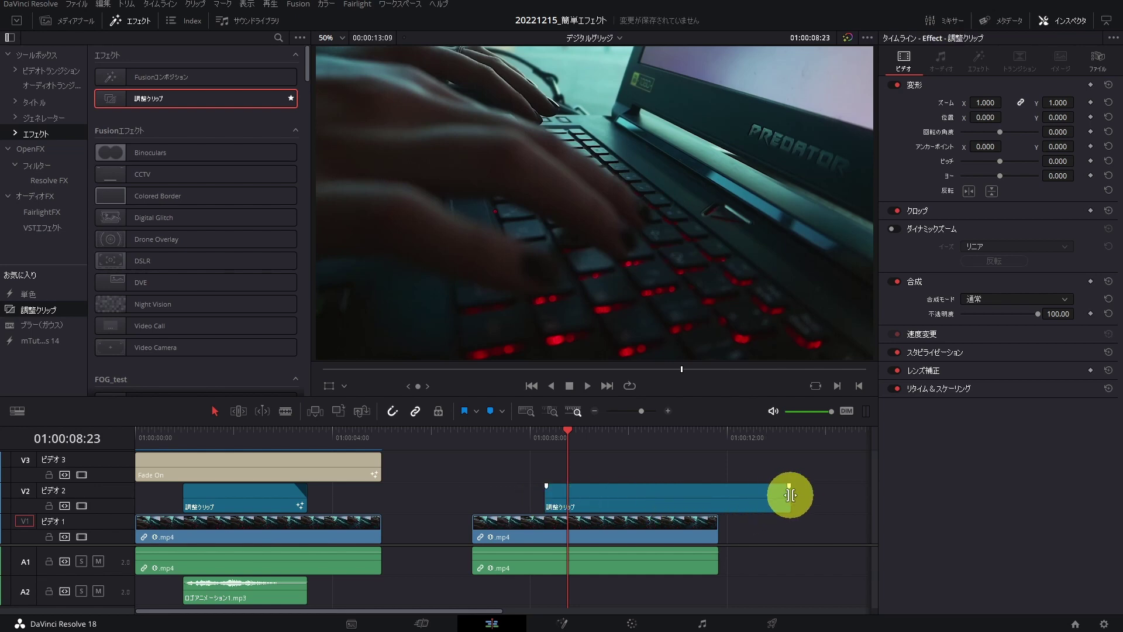
{"action": "left_click_drag", "start_coordinate": [785, 497], "coordinate": [584, 493]}
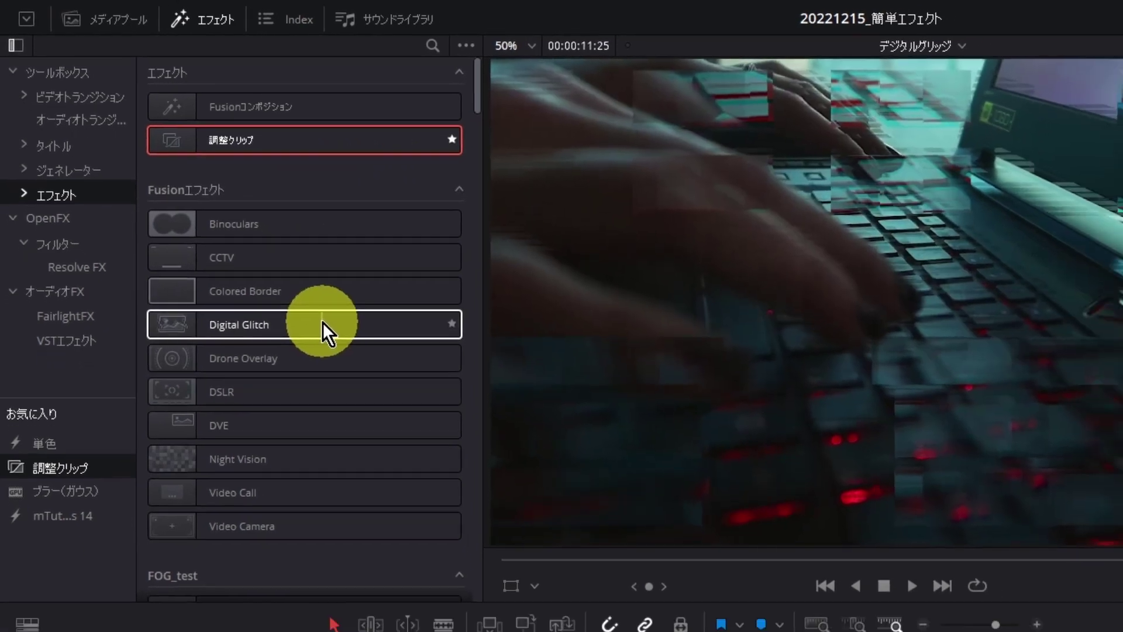
Apply the Digital Glitch effect to the shortened adjustment clip and give its end a short fade-out.
{"action": "left_click_drag", "start_coordinate": [326, 326], "coordinate": [566, 500]}
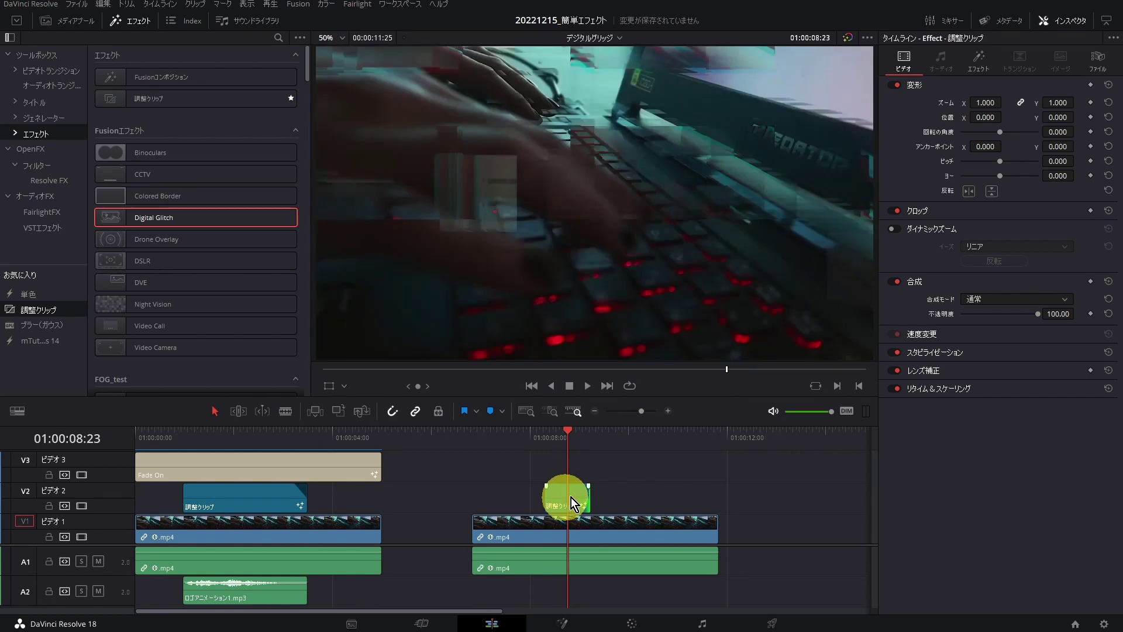
{"action": "left_click", "coordinate": [588, 486]}
{"action": "left_click_drag", "start_coordinate": [588, 486], "coordinate": [580, 485]}
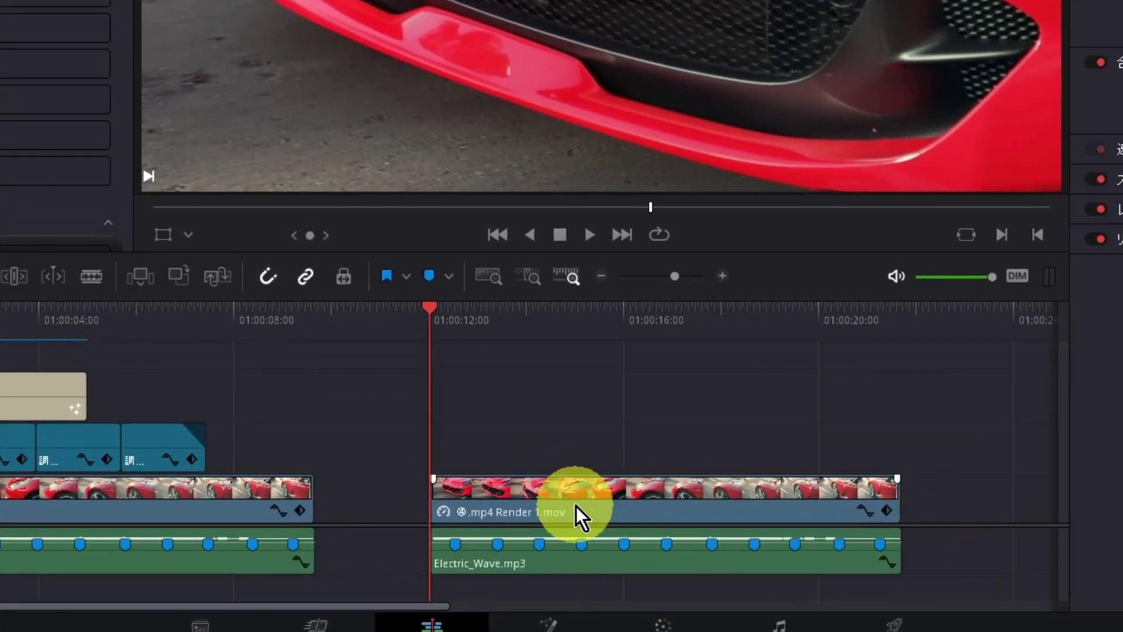
Select the Electric_Wave.mp3 clip beneath the second car clip and inspect its first marker.
{"action": "left_click", "coordinate": [669, 566]}
{"action": "left_click", "coordinate": [644, 486]}
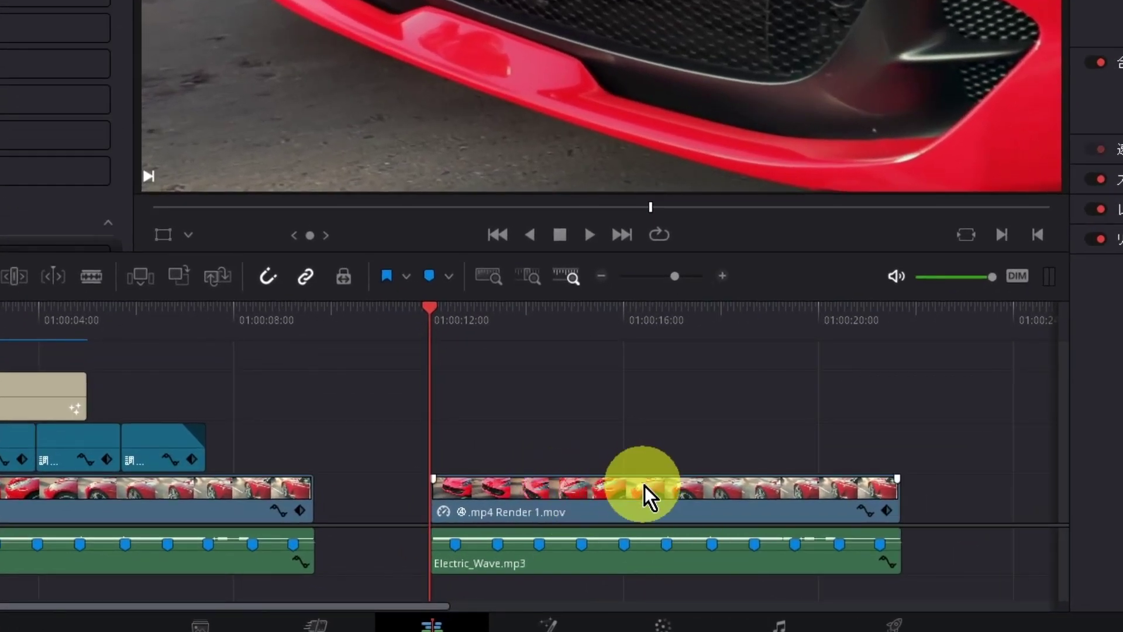
{"action": "left_click", "coordinate": [622, 558]}
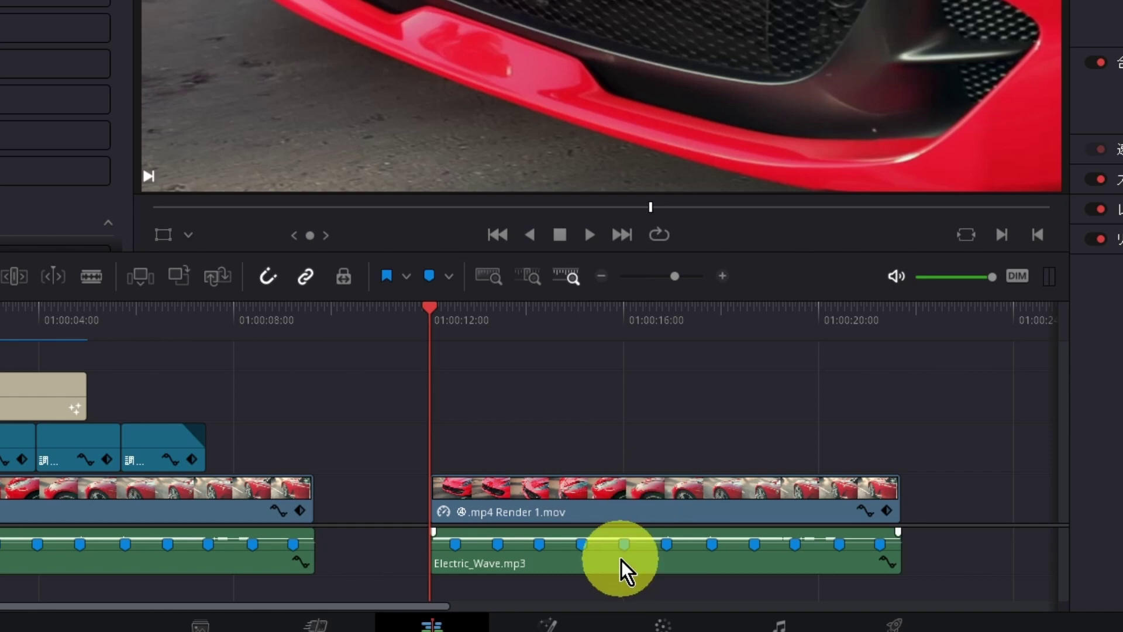
{"action": "left_click", "coordinate": [622, 562]}
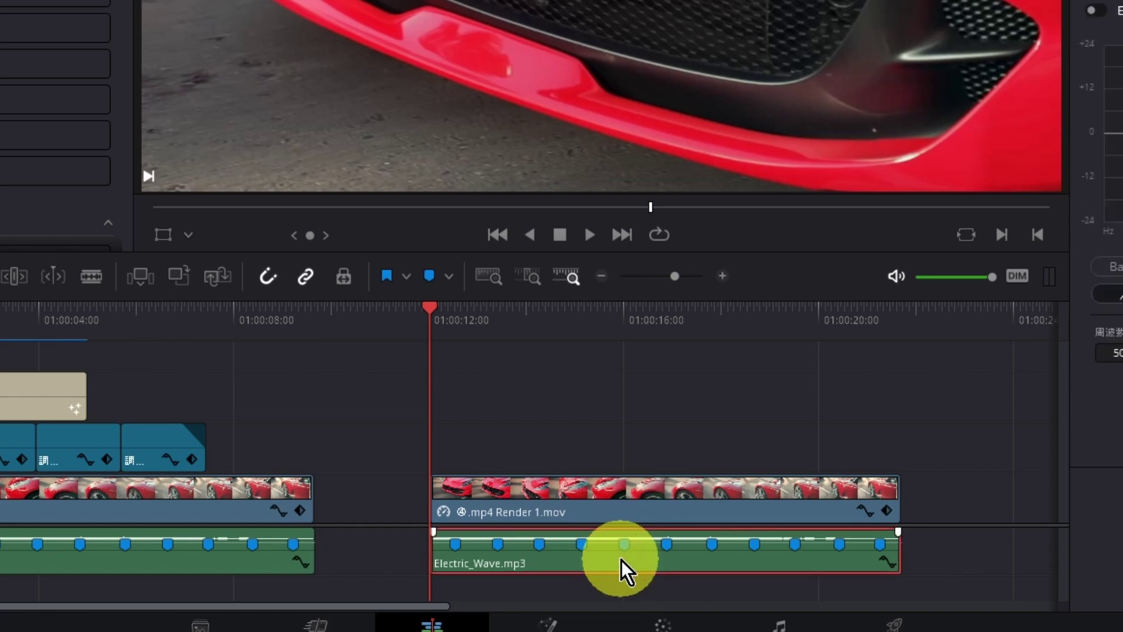
{"action": "mouse_move", "coordinate": [457, 553]}
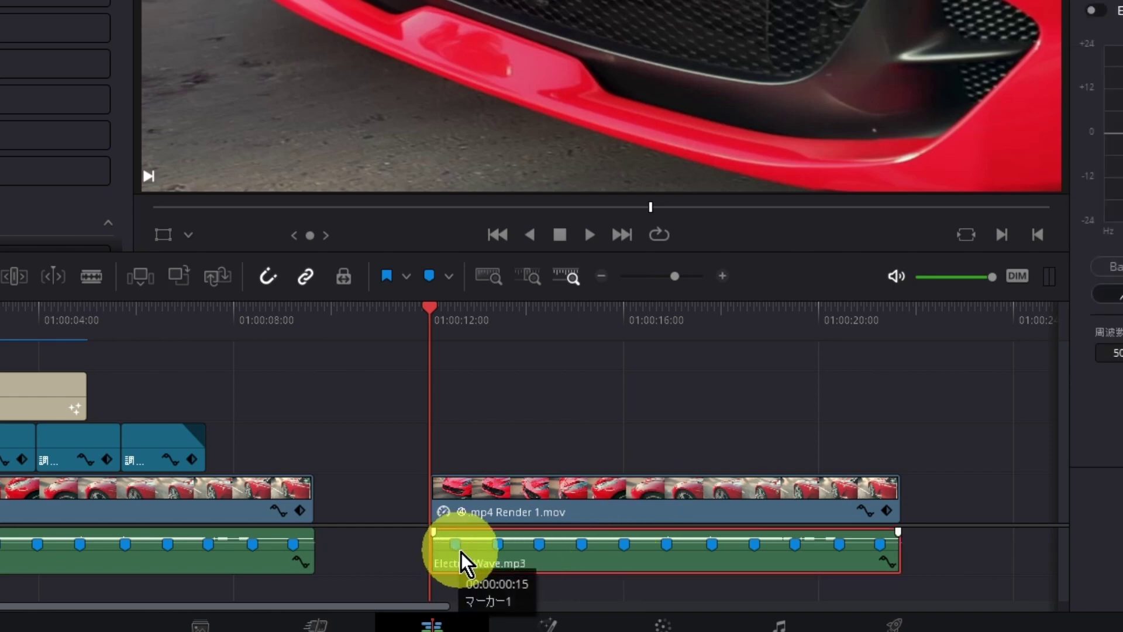
Examine the beat markers against the waveform of the second Electric_Wave.mp3 clip.
{"action": "key", "text": "m"}
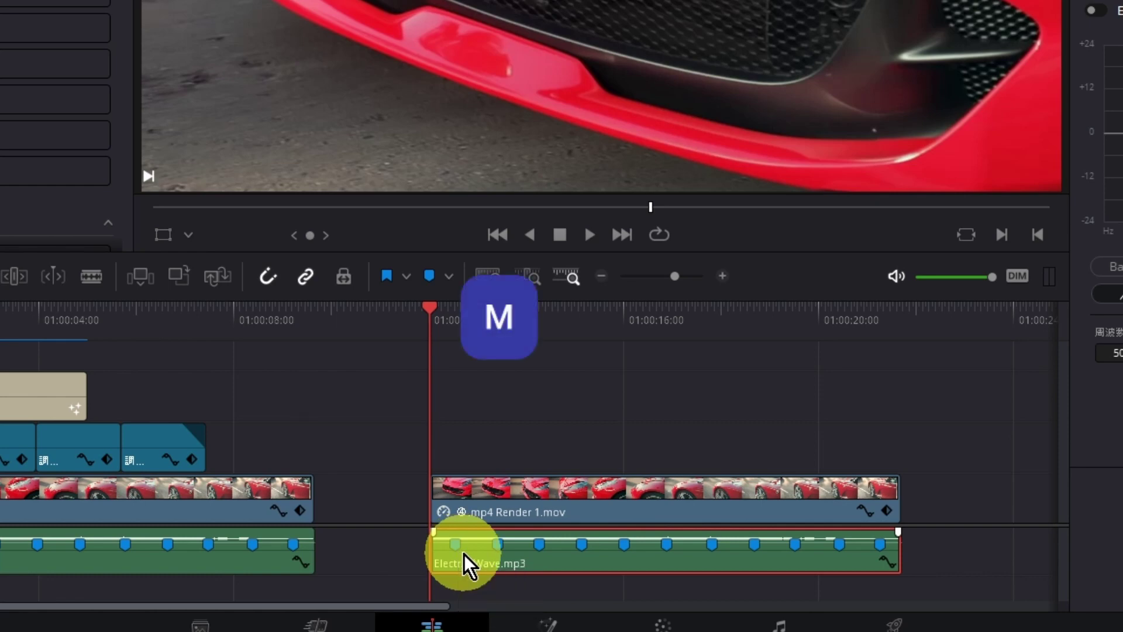
{"action": "mouse_move", "coordinate": [546, 553]}
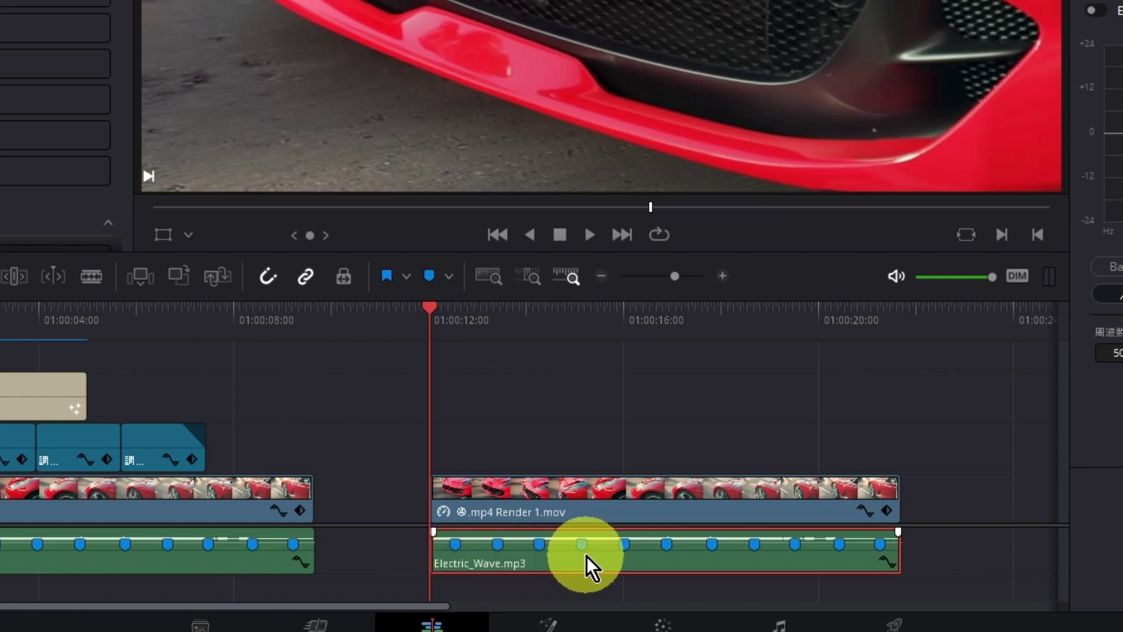
{"action": "scroll", "coordinate": [504, 541], "scroll_direction": "up", "scroll_amount": 3}
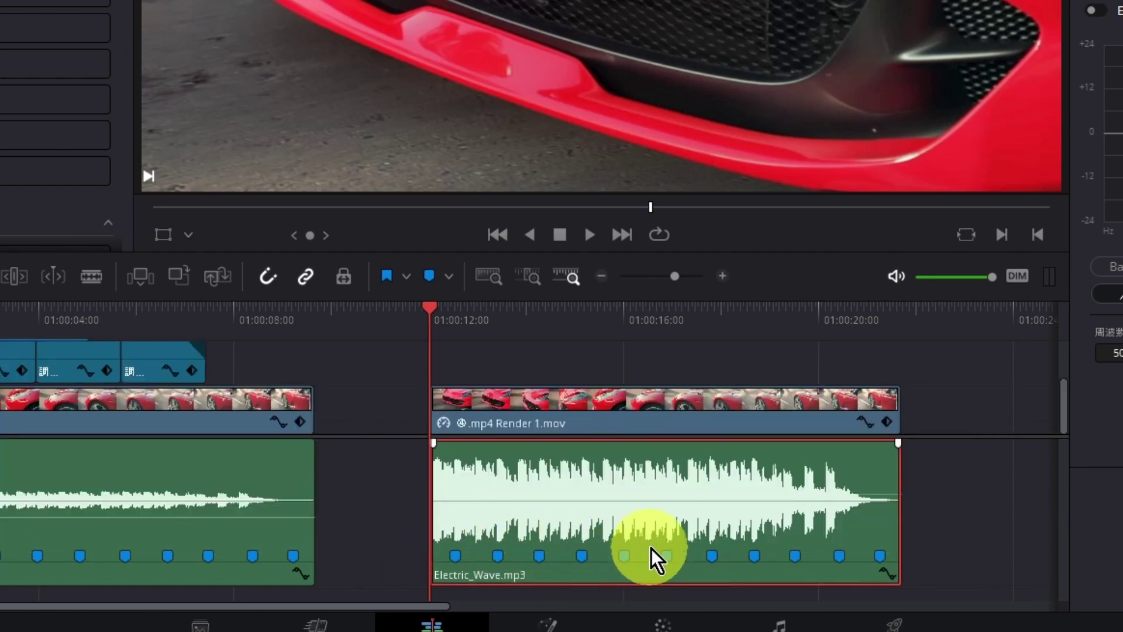
{"action": "left_click", "coordinate": [498, 556]}
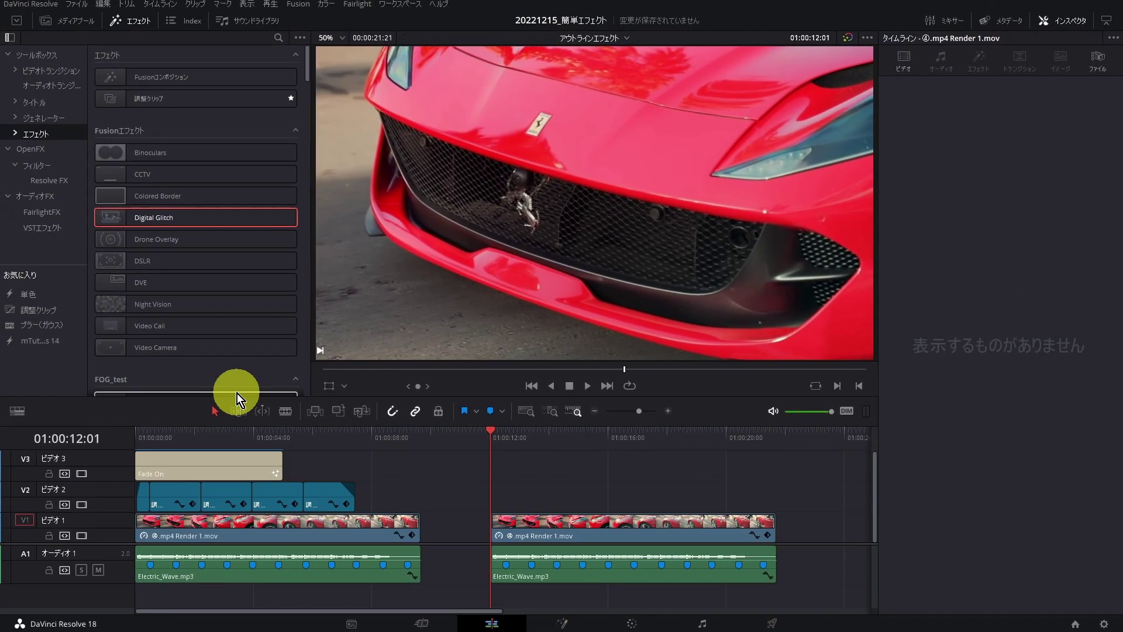
Place a 調整クリップ on Video 2 above the second car clip and apply the エッジ検出 effect to it.
{"action": "left_click_drag", "start_coordinate": [180, 98], "coordinate": [497, 499]}
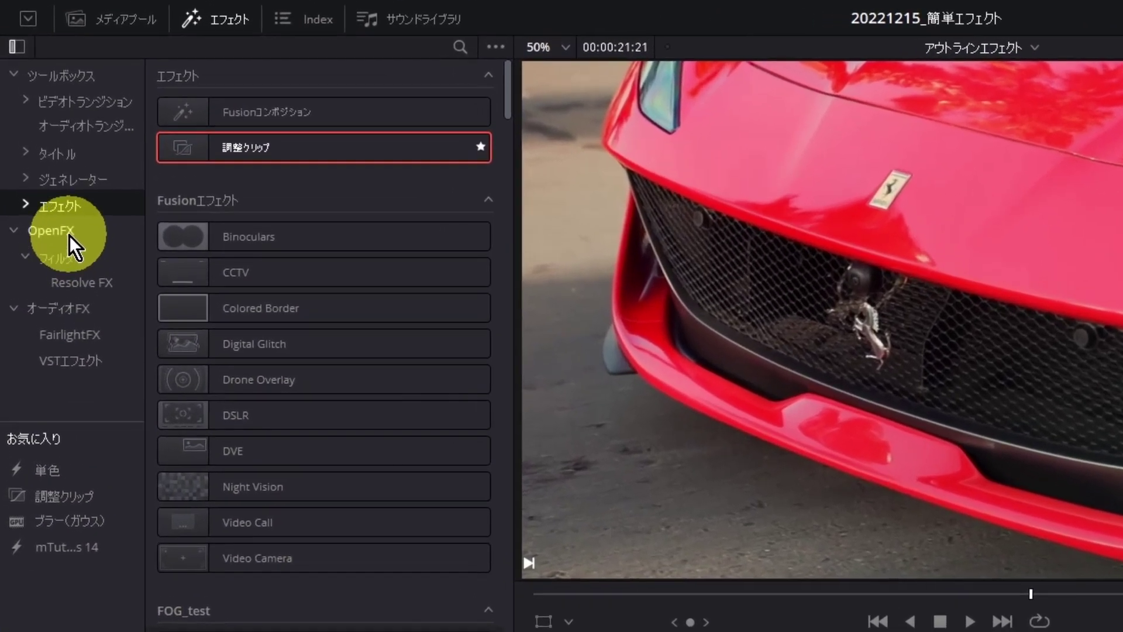
{"action": "left_click", "coordinate": [42, 151]}
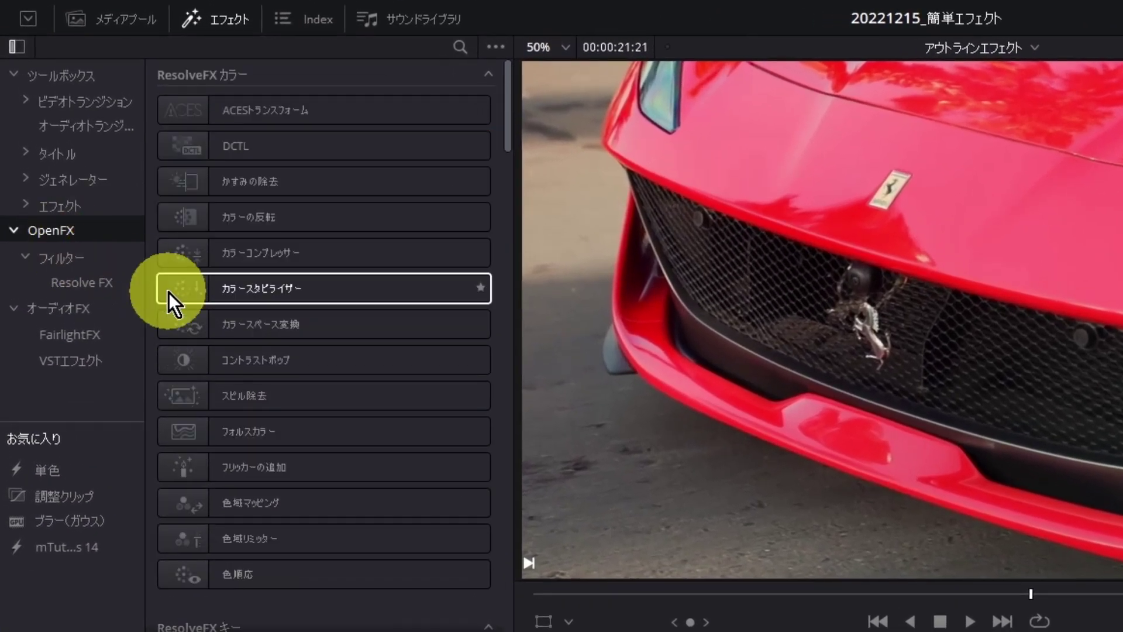
{"action": "scroll", "coordinate": [244, 145], "scroll_direction": "down", "scroll_amount": 10}
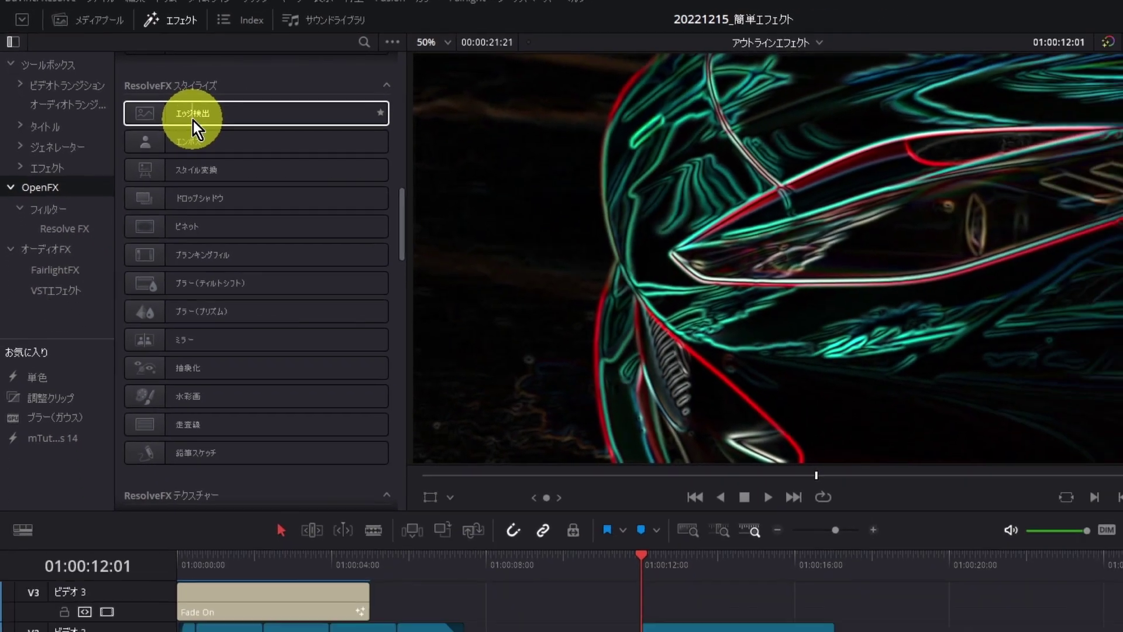
{"action": "left_click_drag", "start_coordinate": [244, 146], "coordinate": [484, 417]}
{"action": "left_click_drag", "start_coordinate": [293, 262], "coordinate": [553, 502]}
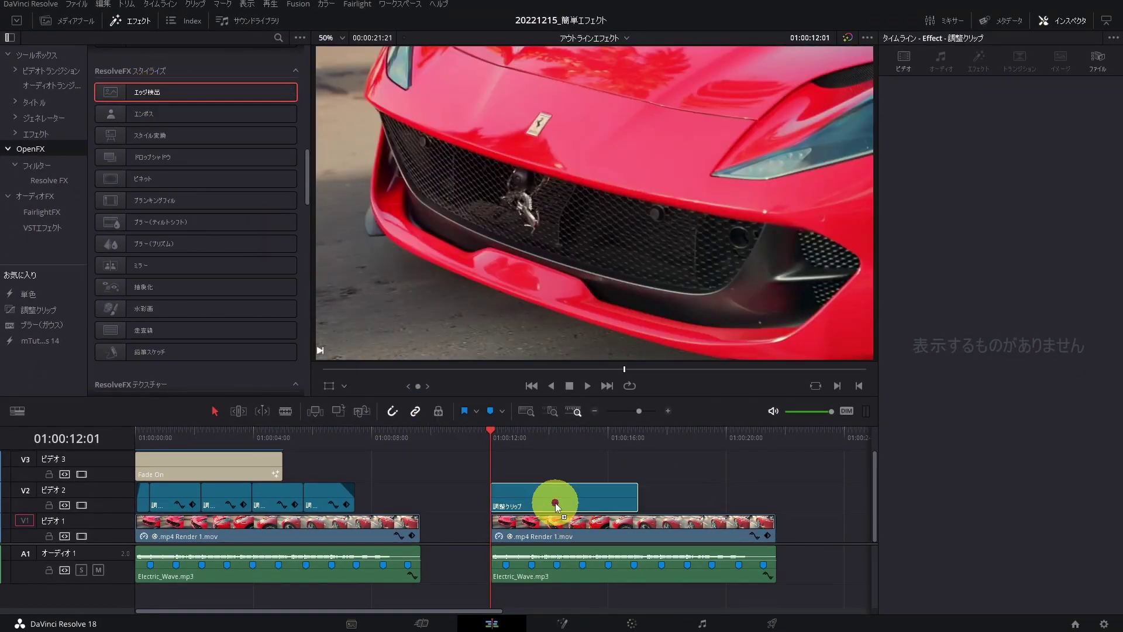
Set the mode of the adjustment clip's エッジ検出 effect to グレースケールエッジ.
{"action": "left_click", "coordinate": [556, 503]}
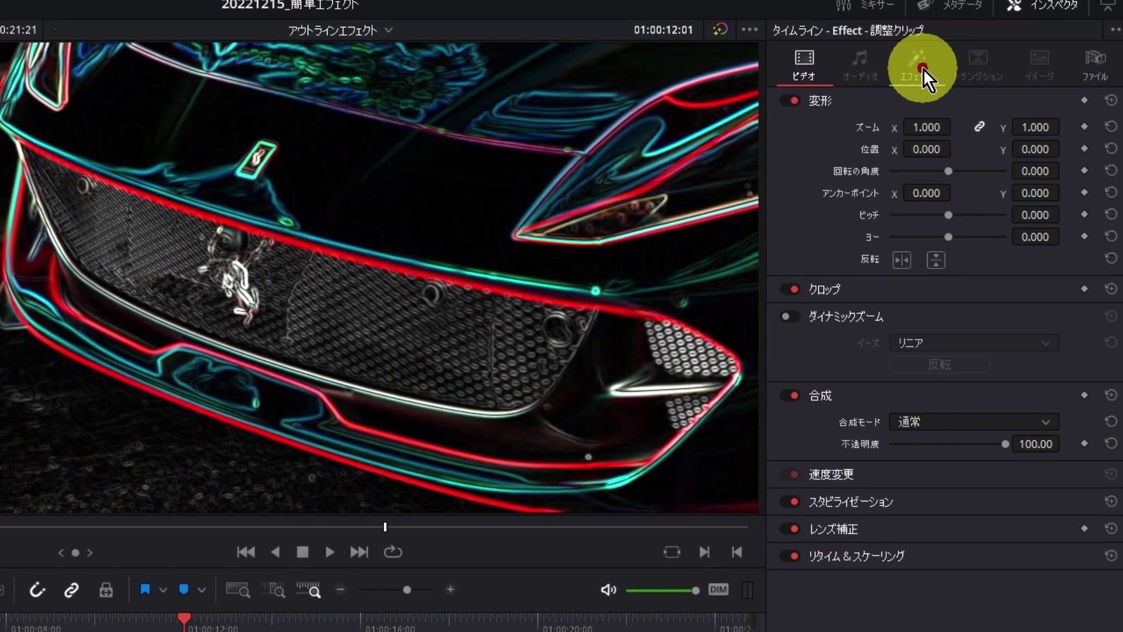
{"action": "left_click", "coordinate": [923, 68]}
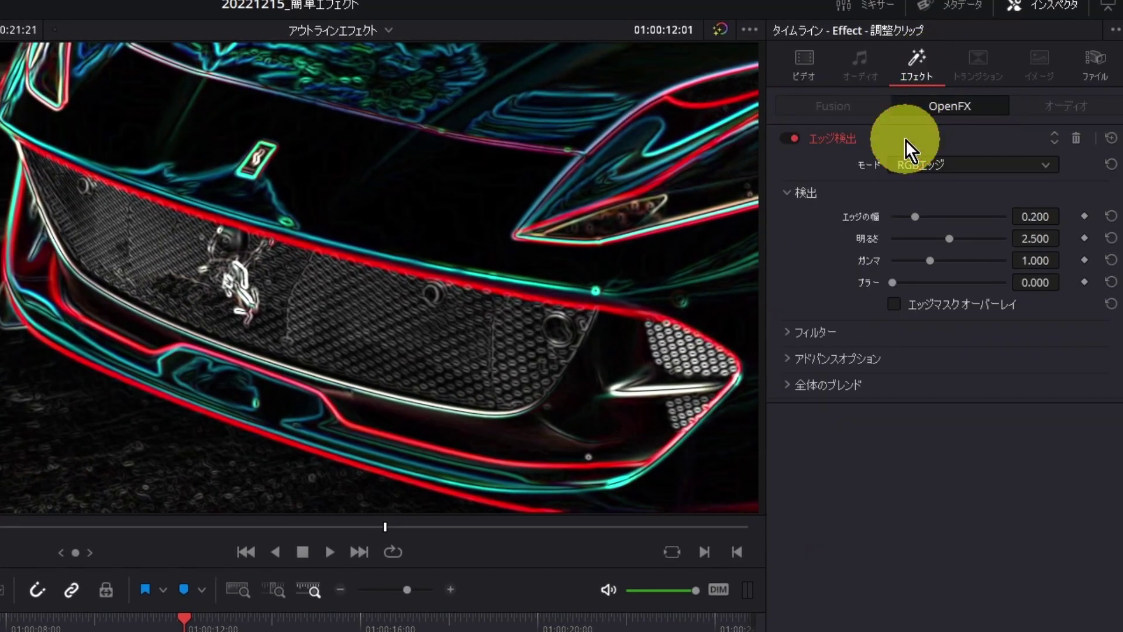
{"action": "left_click", "coordinate": [941, 169]}
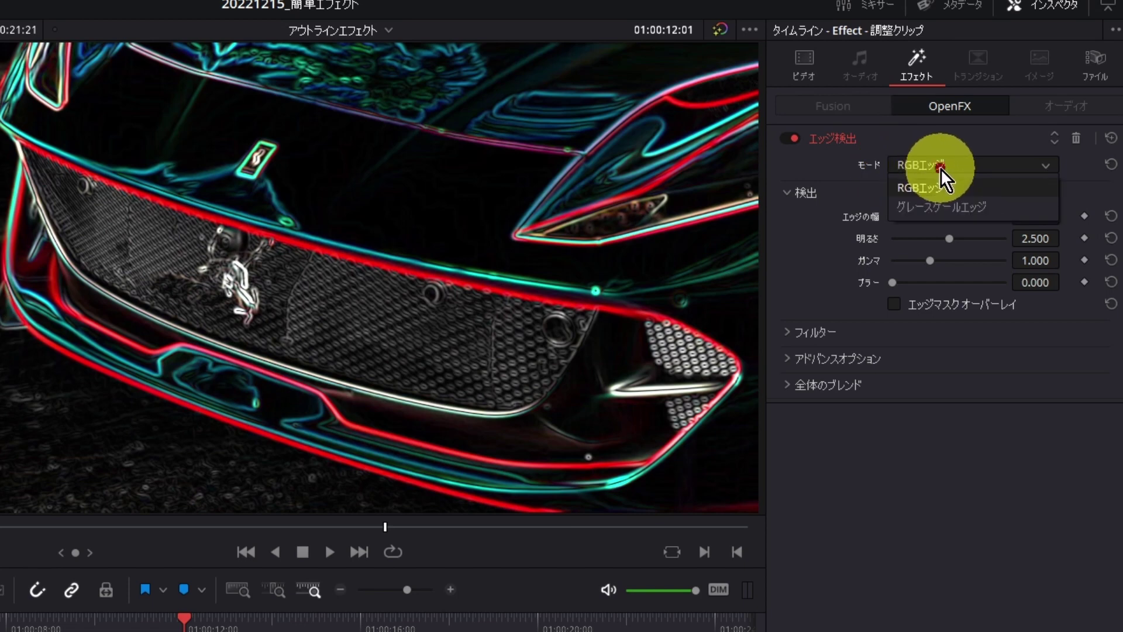
{"action": "left_click", "coordinate": [961, 204]}
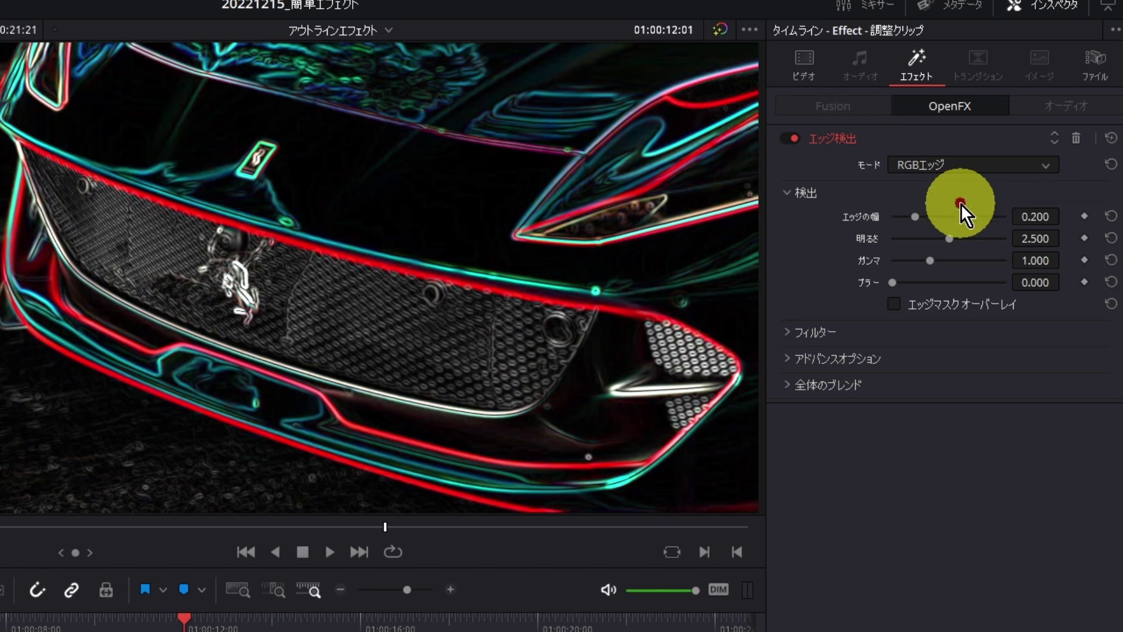
Set the adjustment clip's 合成モード to 加算 so the outlines blend over the car footage.
{"action": "left_click", "coordinate": [816, 72]}
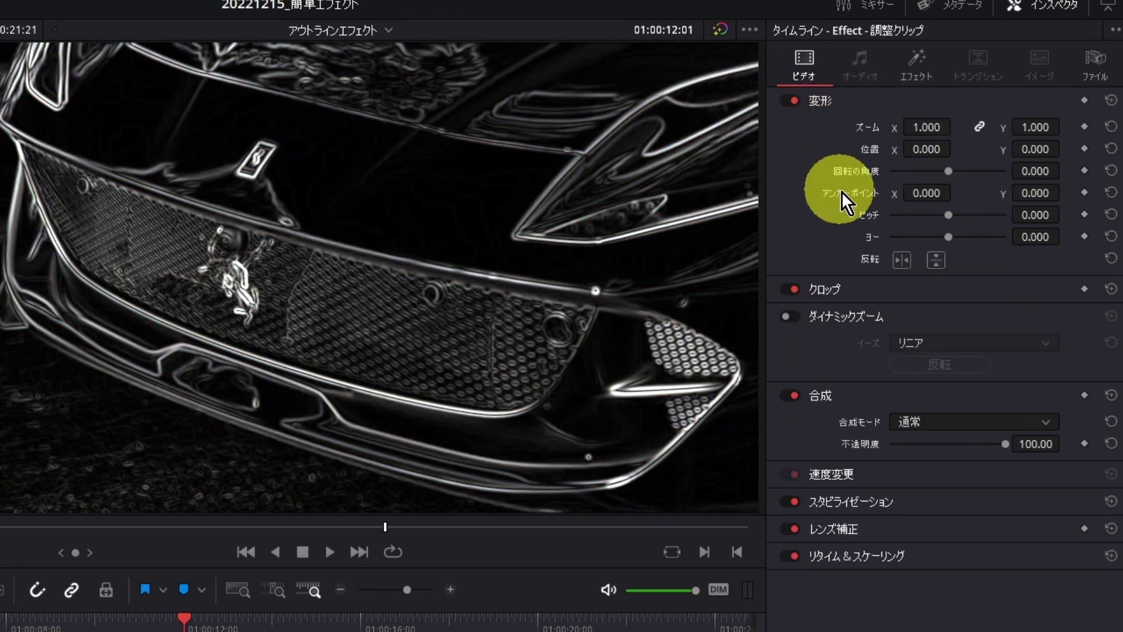
{"action": "left_click", "coordinate": [919, 421]}
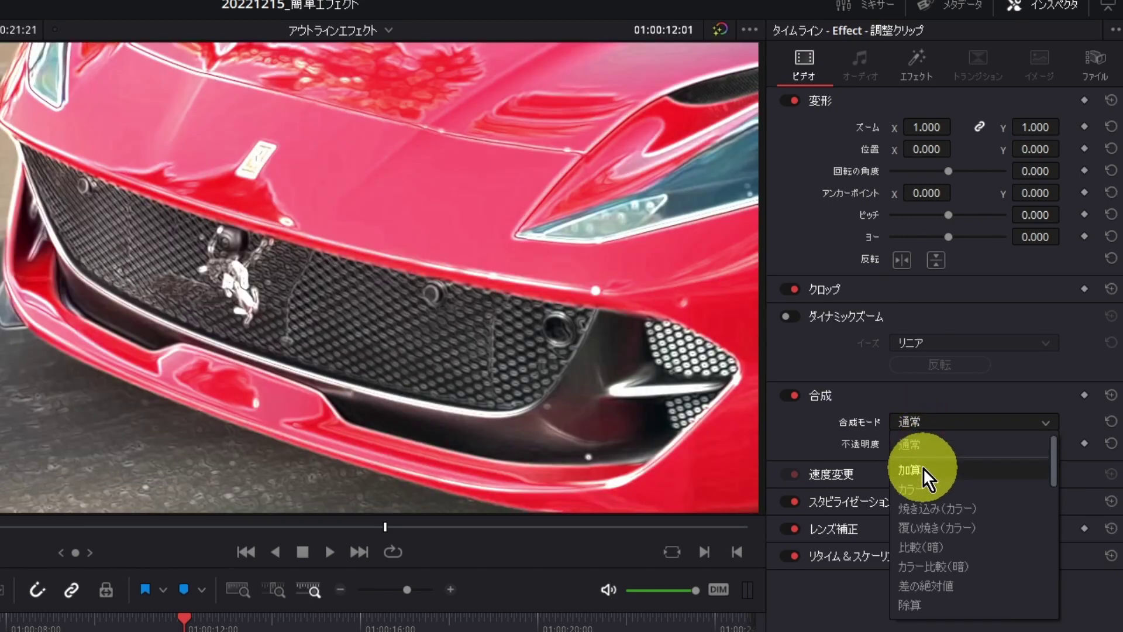
{"action": "left_click", "coordinate": [913, 470]}
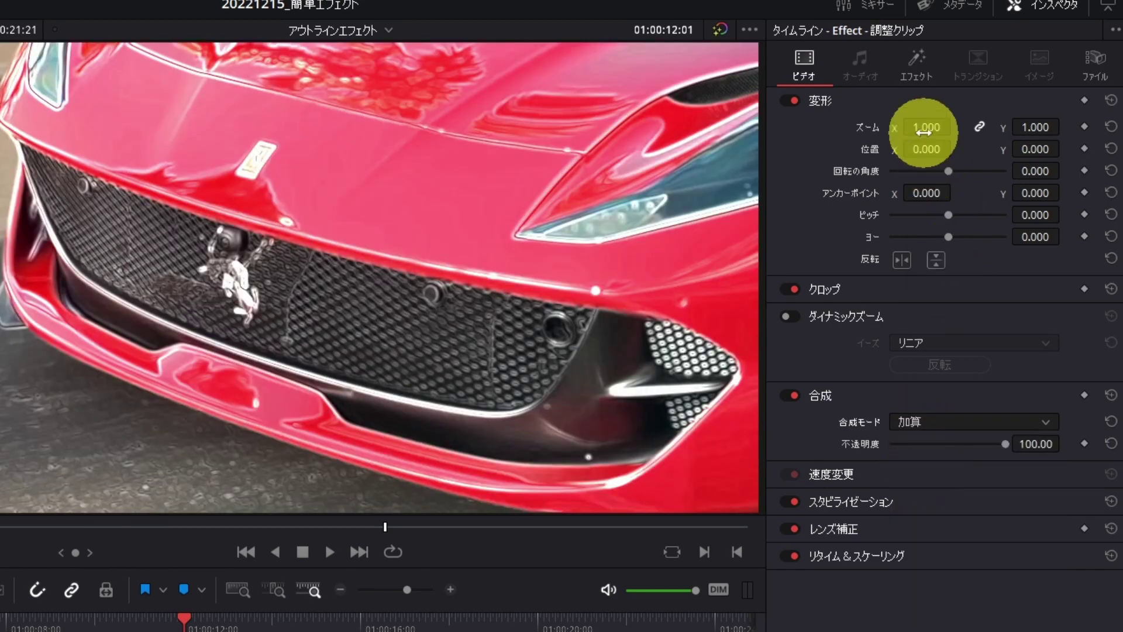
Try a zoom of 1.080 on the adjustment clip to offset the outlines.
{"action": "mouse_move", "coordinate": [928, 125]}
{"action": "left_mouse_down"}
{"action": "mouse_move", "coordinate": [939, 127]}
{"action": "mouse_move", "coordinate": [925, 127]}
{"action": "left_mouse_up"}
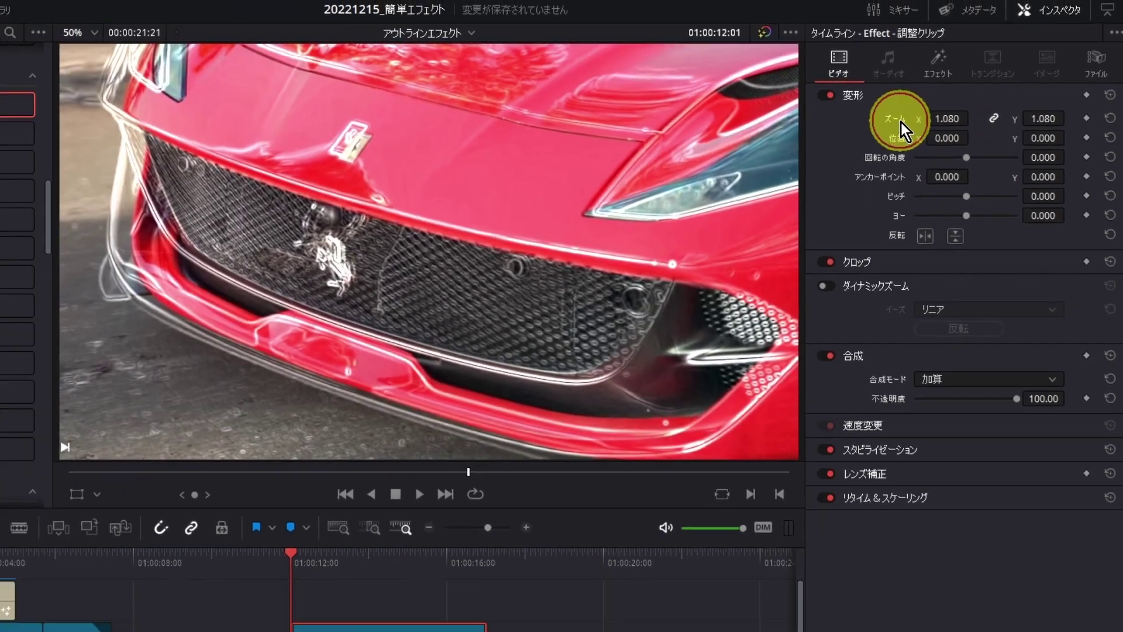
Save the project and move the playhead to the first beat marker of the second music clip.
{"action": "key", "text": "ctrl+s"}
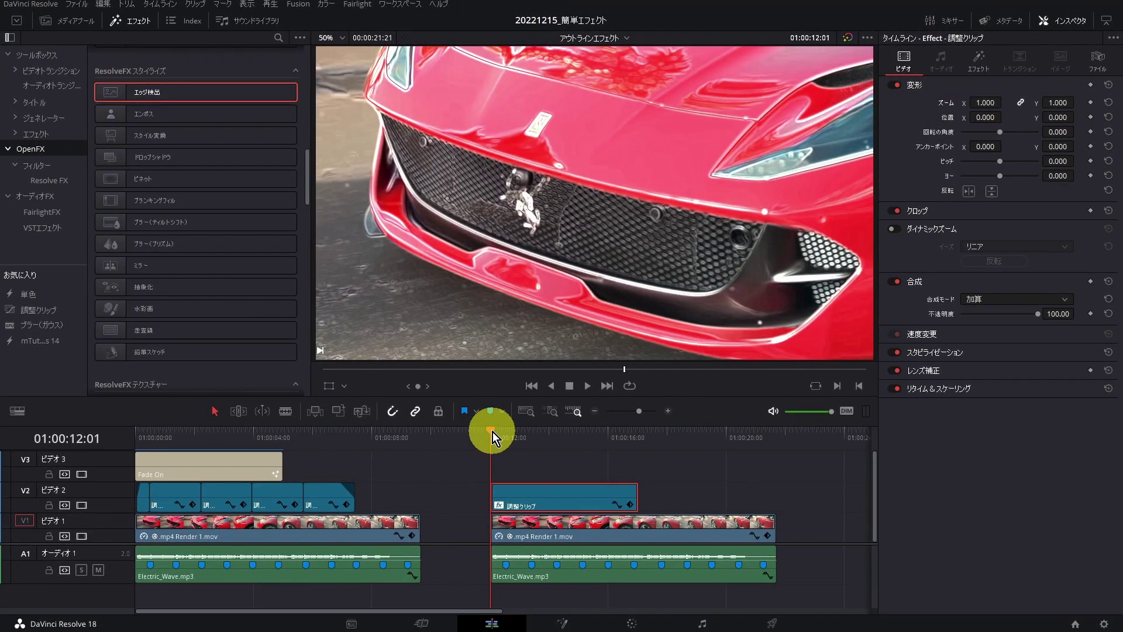
{"action": "left_click", "coordinate": [512, 464]}
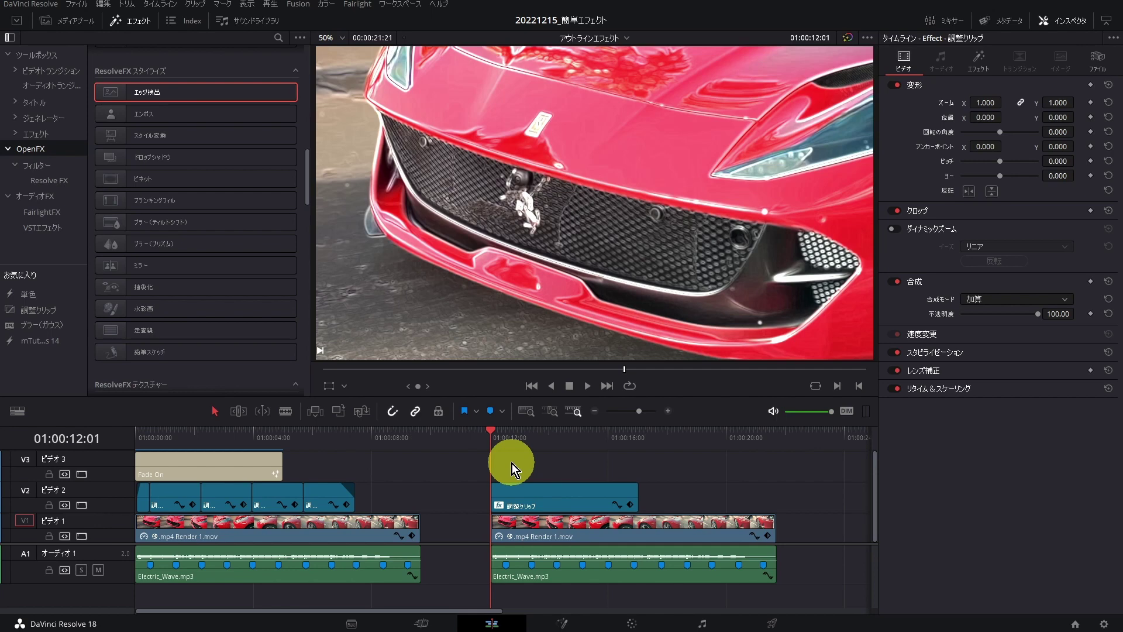
{"action": "key", "text": "shift+Down"}
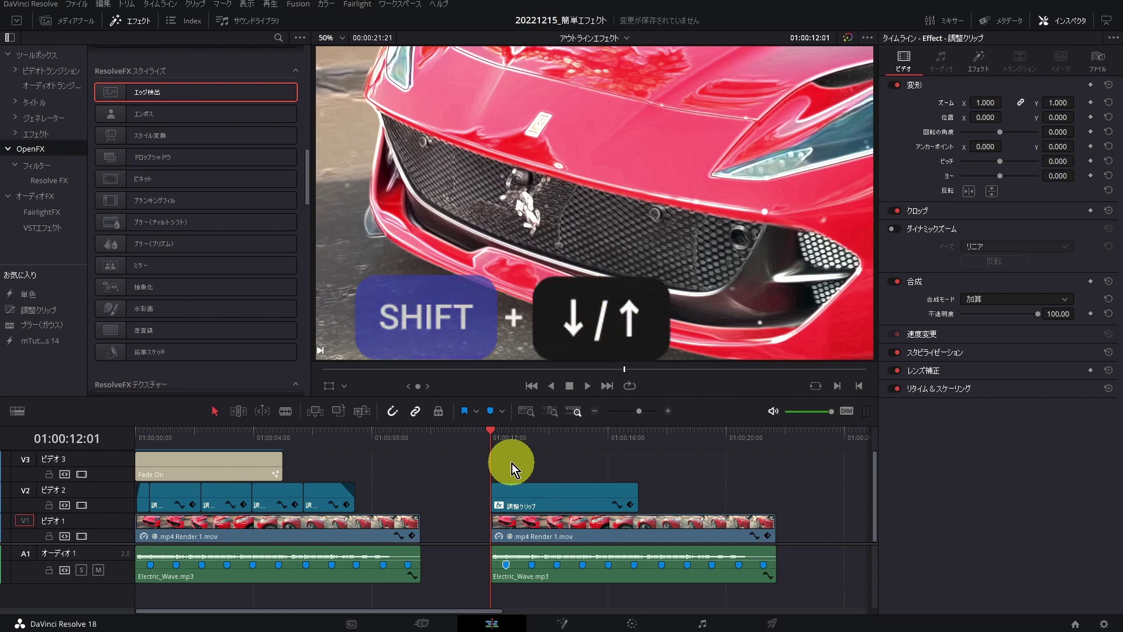
{"action": "key", "text": "shift+Down"}
{"action": "key", "text": "space"}
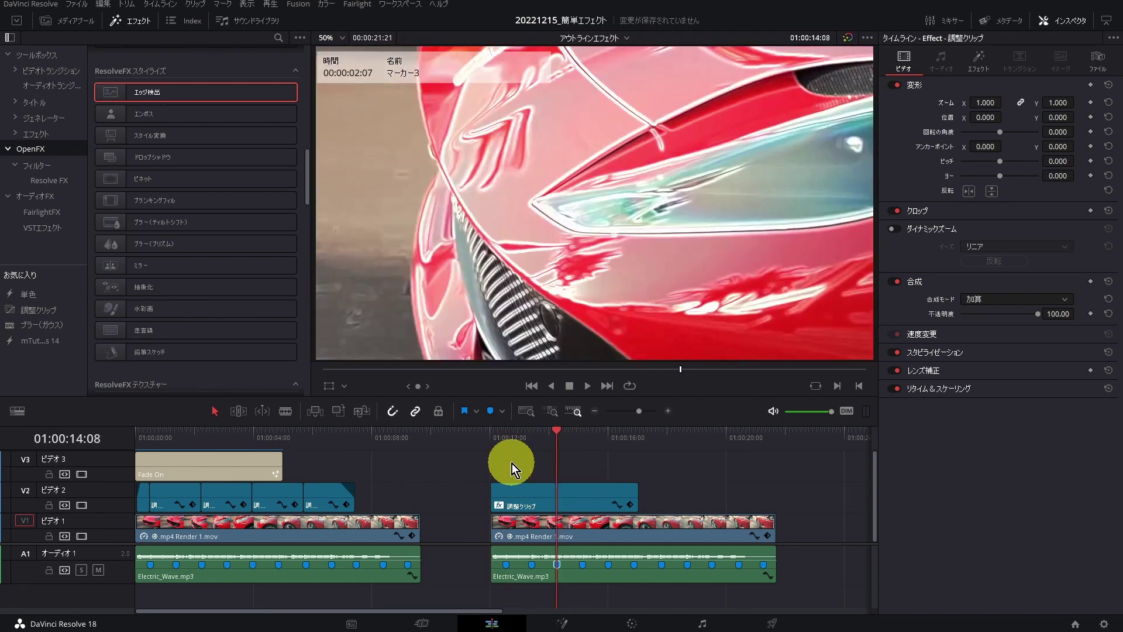
{"action": "key", "text": "shift+Up"}
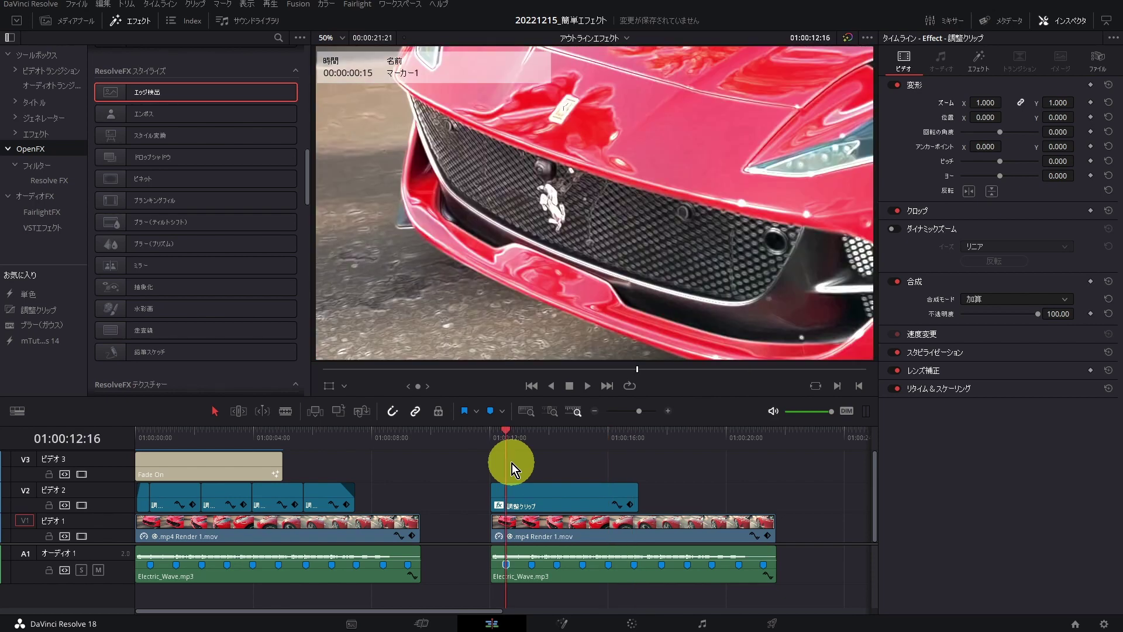
Add a zoom keyframe to the adjustment clip at the first beat marker and set its zoom to 1.500.
{"action": "left_click", "coordinate": [564, 493]}
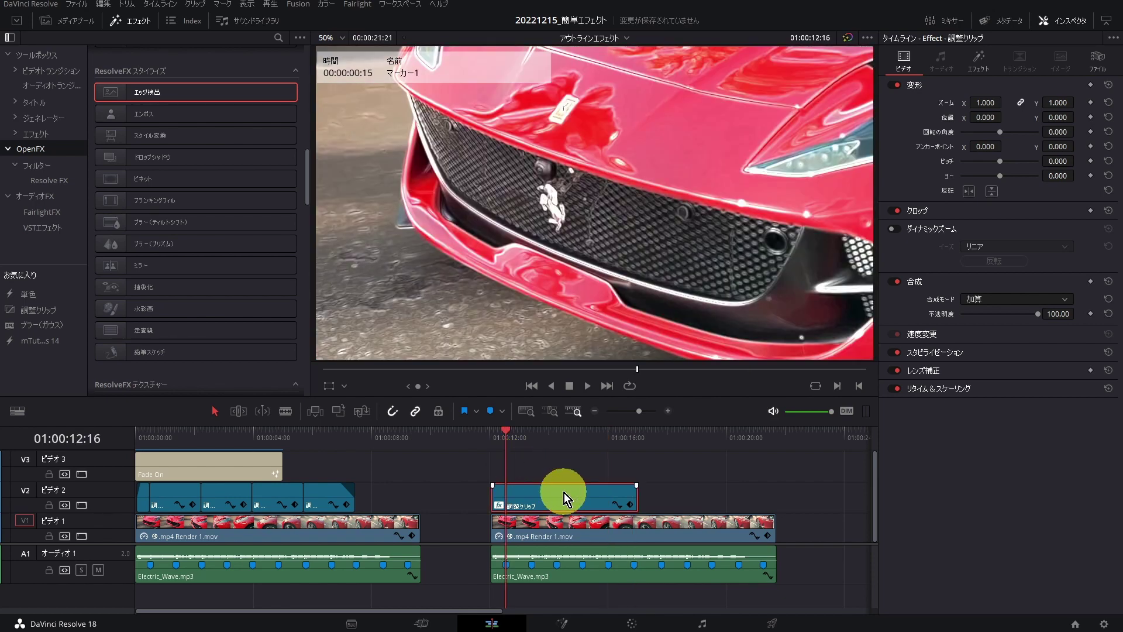
{"action": "left_click", "coordinate": [1090, 103]}
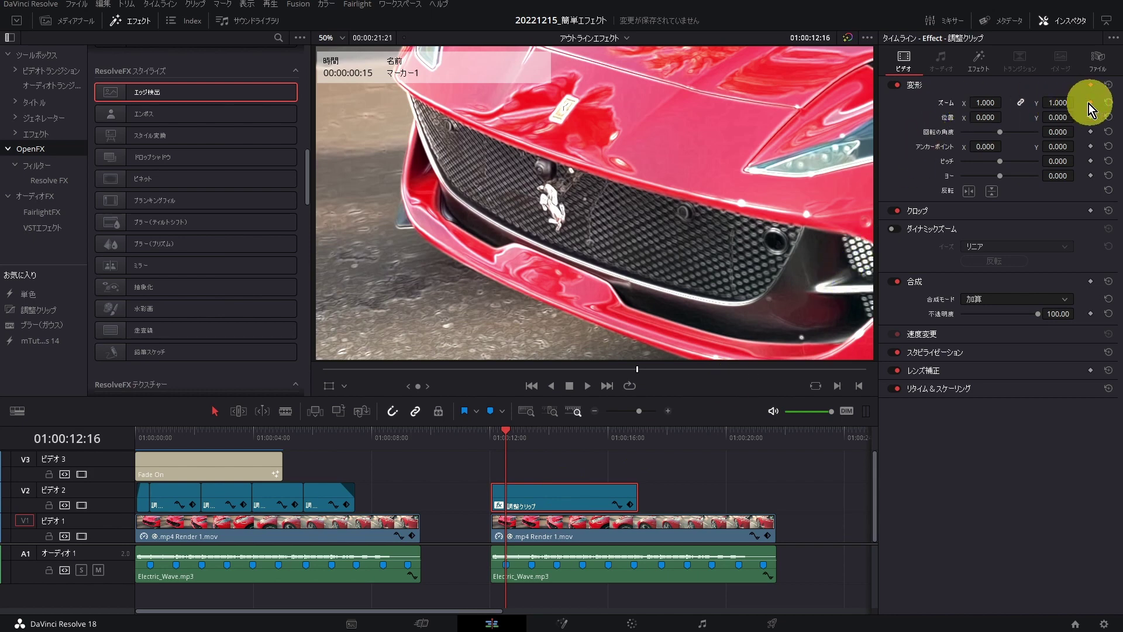
{"action": "double_click", "coordinate": [985, 104]}
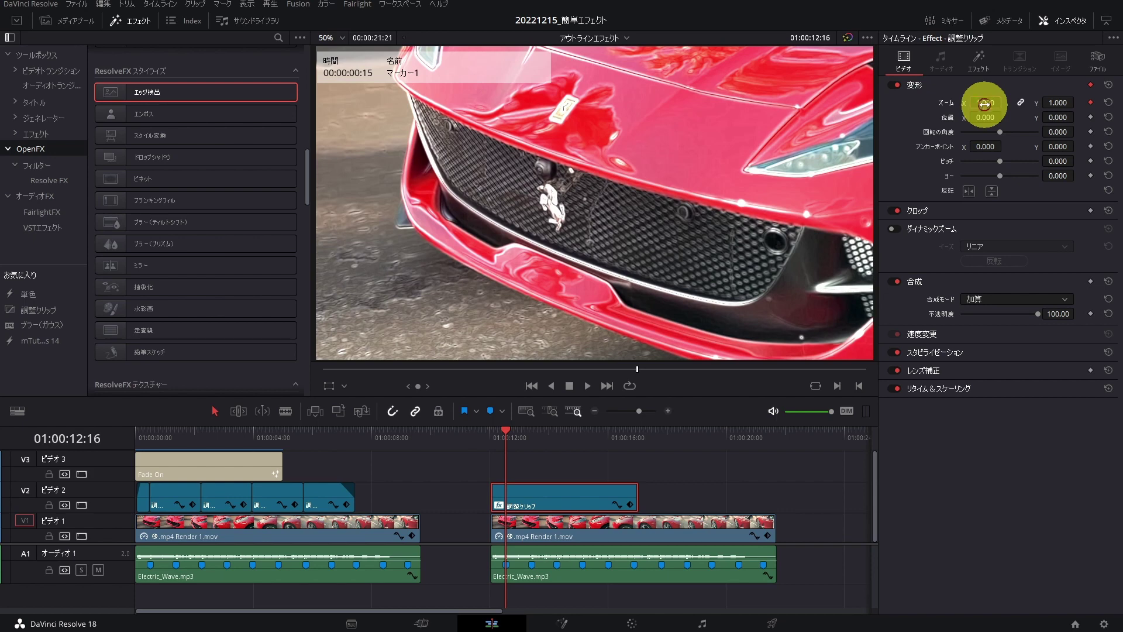
{"action": "key", "text": "BackSpace"}
{"action": "type", "text": "1.5"}
{"action": "key", "text": "Return"}
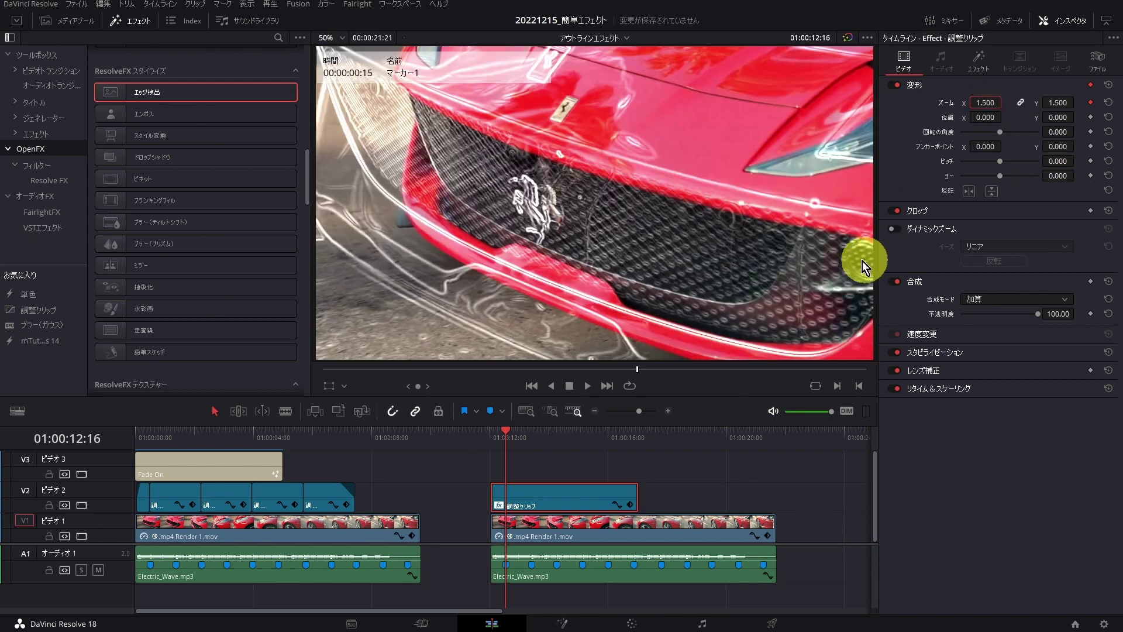
Set the adjustment clip's zoom to 1 at a keyframe three frames before the first beat marker.
{"action": "left_click", "coordinate": [538, 464]}
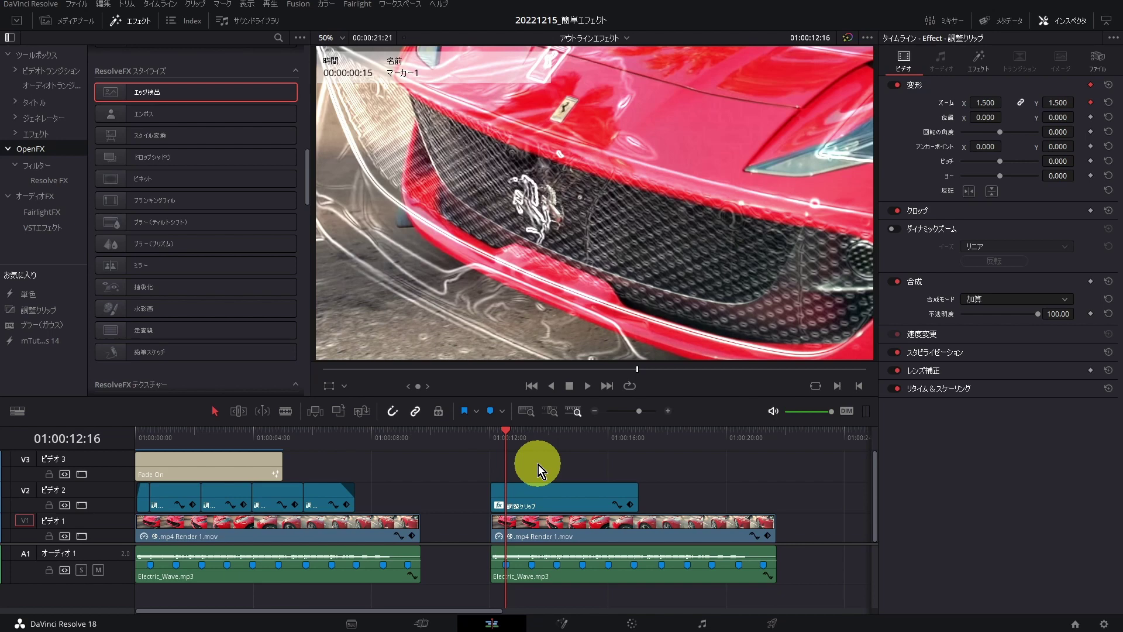
{"action": "key", "text": "Left"}
{"action": "key", "text": "Left"}
{"action": "key", "text": "Left"}
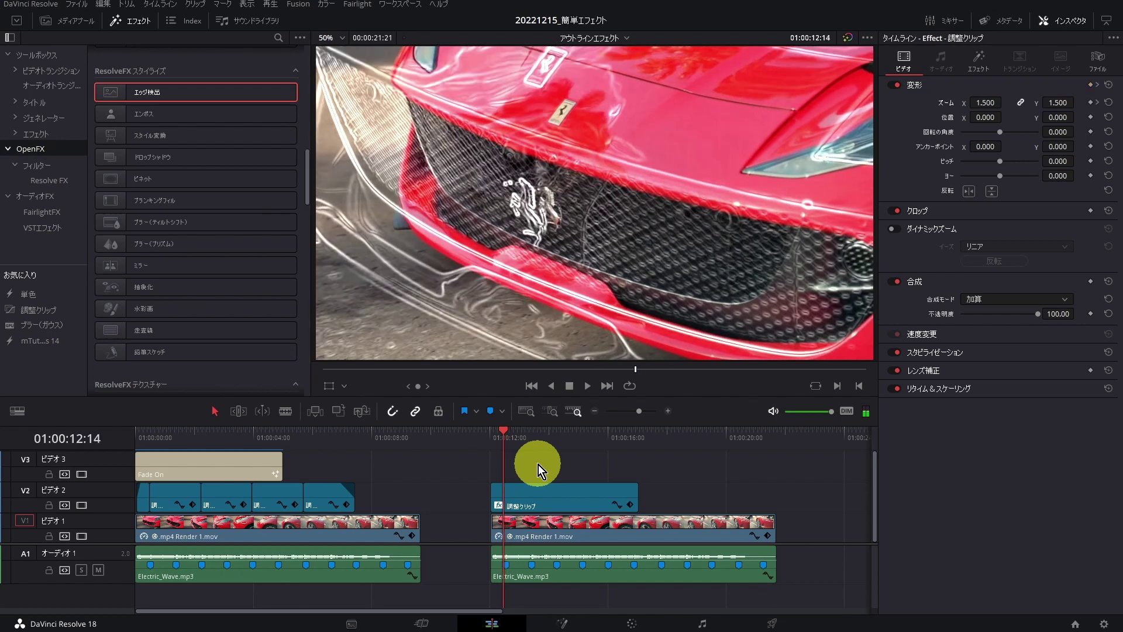
{"action": "left_click", "coordinate": [984, 103]}
{"action": "type", "text": "1"}
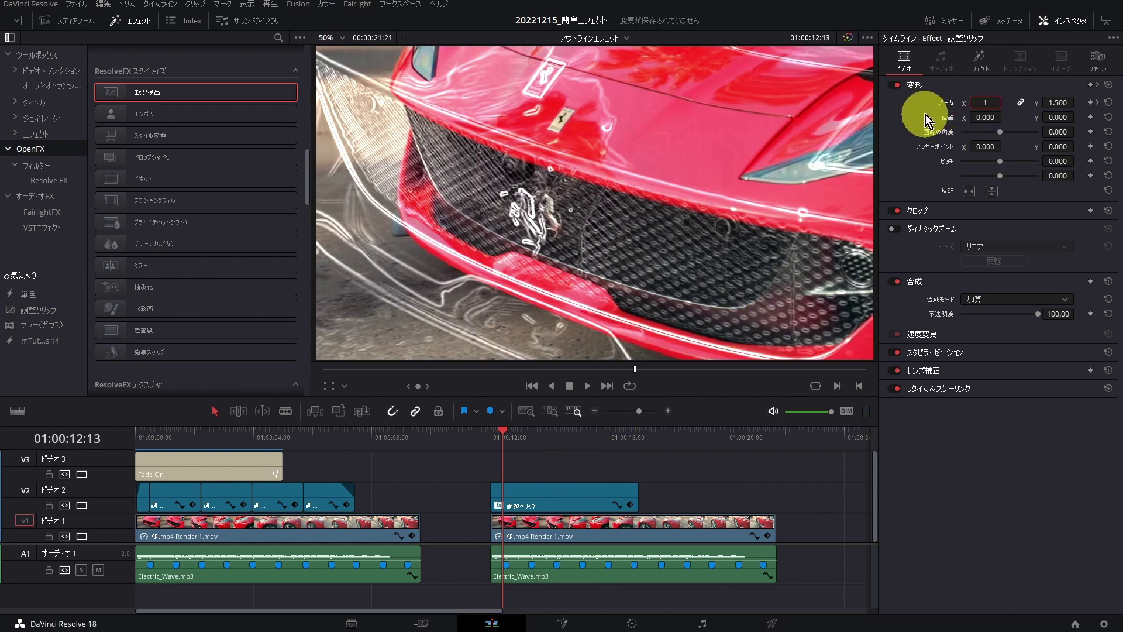
{"action": "key", "text": "Return"}
Set the adjustment clip's zoom back to 1 at a keyframe three frames after the first beat marker.
{"action": "key", "text": "Right"}
{"action": "key", "text": "Right"}
{"action": "key", "text": "Right"}
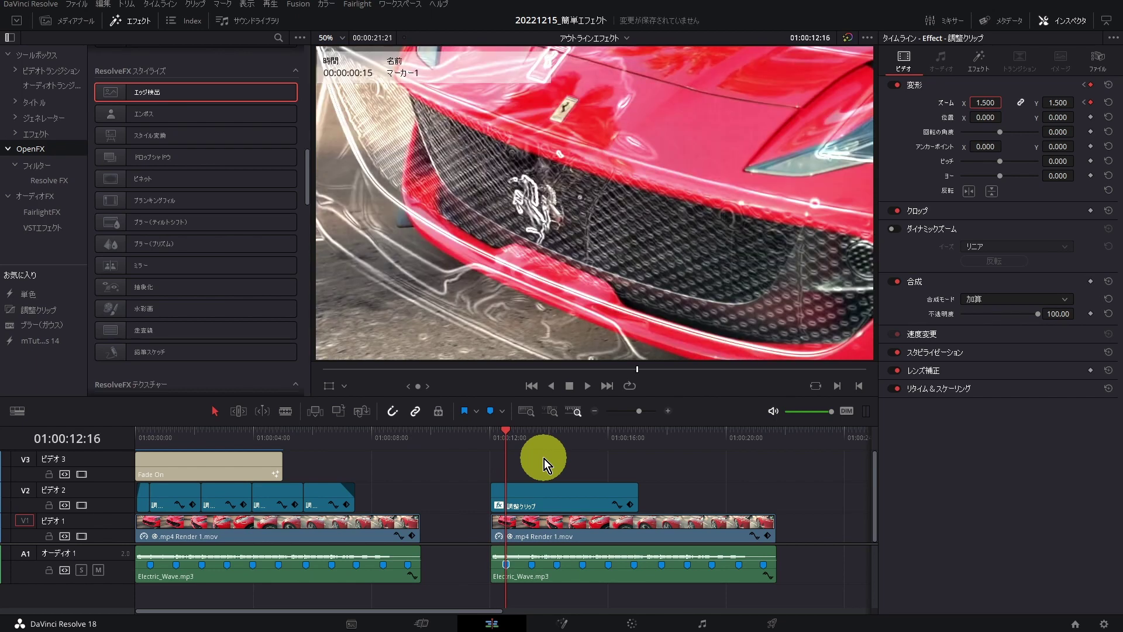
{"action": "key", "text": "Right"}
{"action": "key", "text": "Right"}
{"action": "key", "text": "Right"}
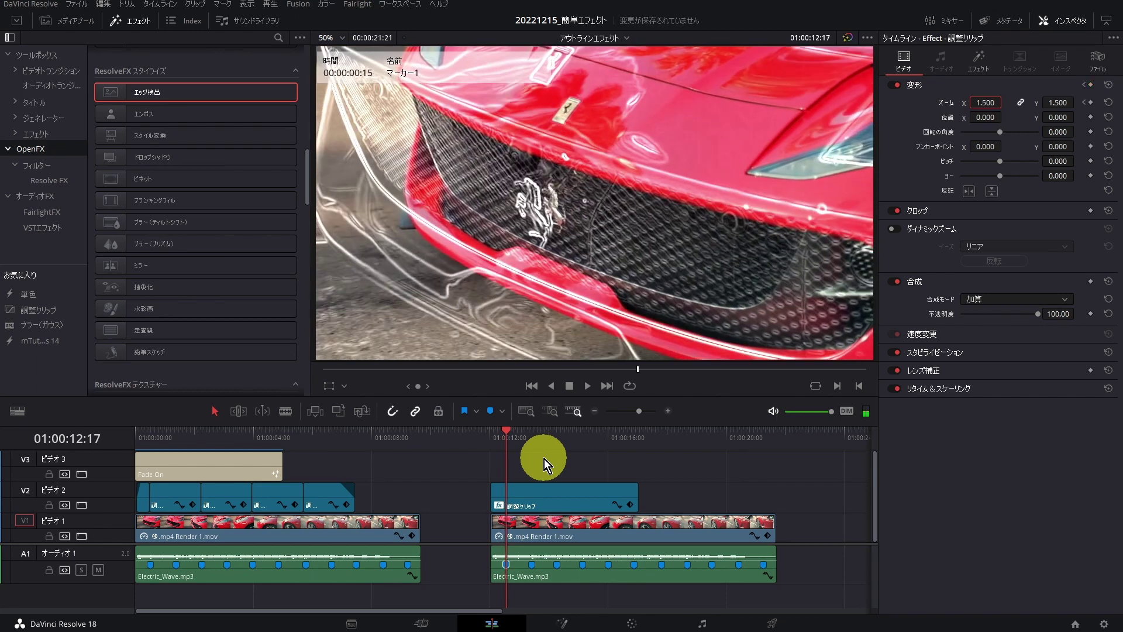
{"action": "left_click", "coordinate": [987, 102]}
{"action": "type", "text": "1"}
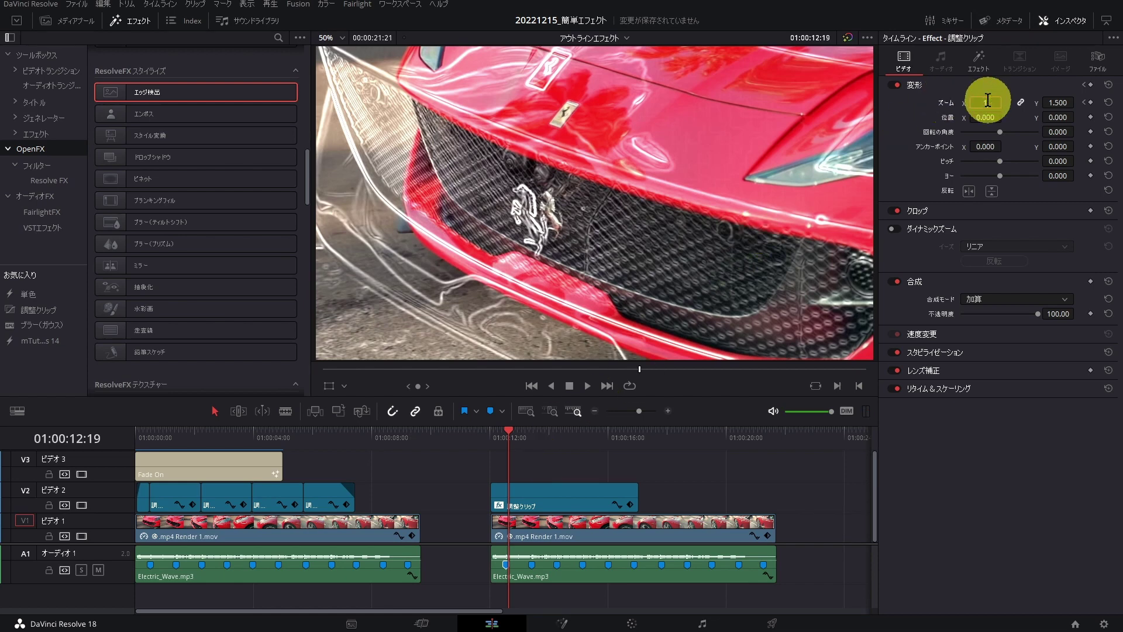
{"action": "left_click", "coordinate": [764, 265]}
Play the outline zoom pulse from the adjustment clip's start and advance the playhead to the second beat marker.
{"action": "left_click", "coordinate": [507, 447]}
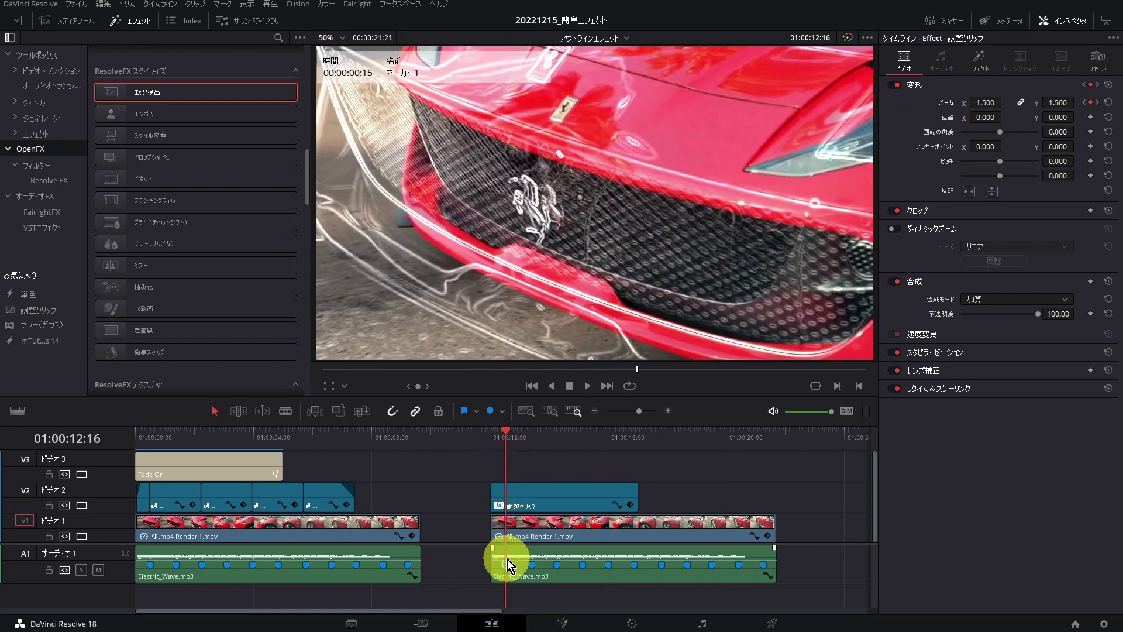
{"action": "left_click", "coordinate": [495, 434]}
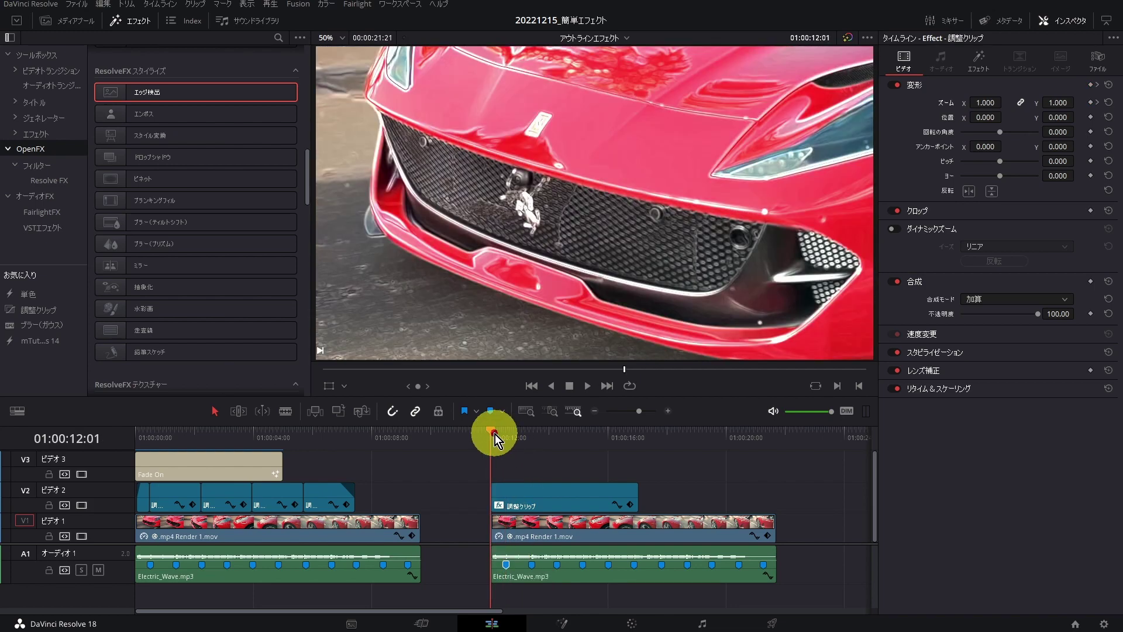
{"action": "key", "text": "space"}
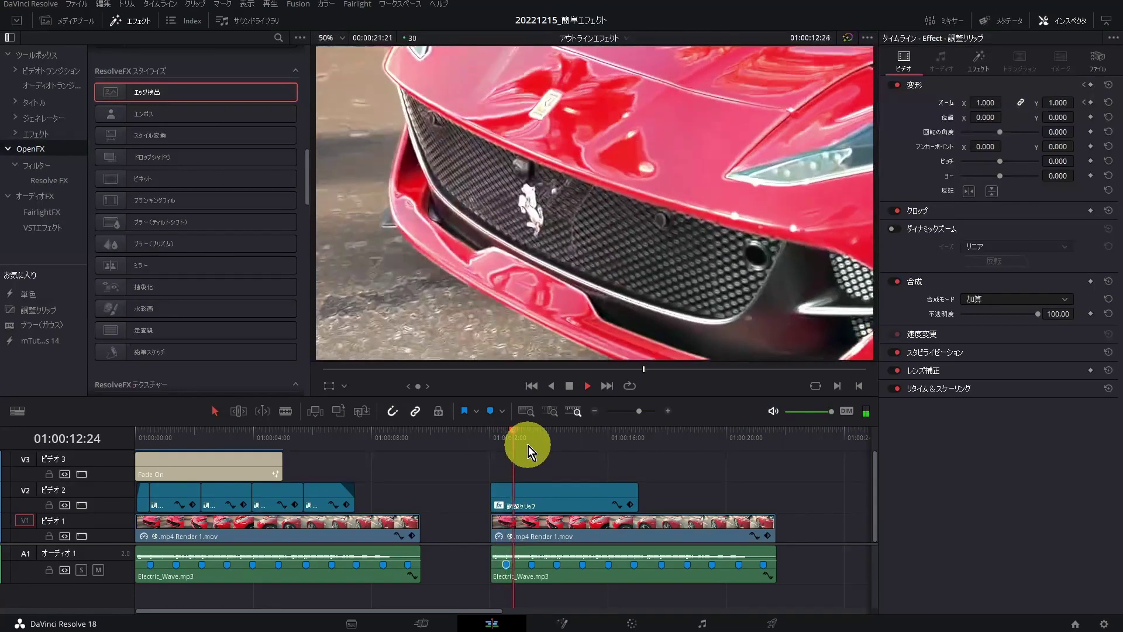
{"action": "key", "text": "m"}
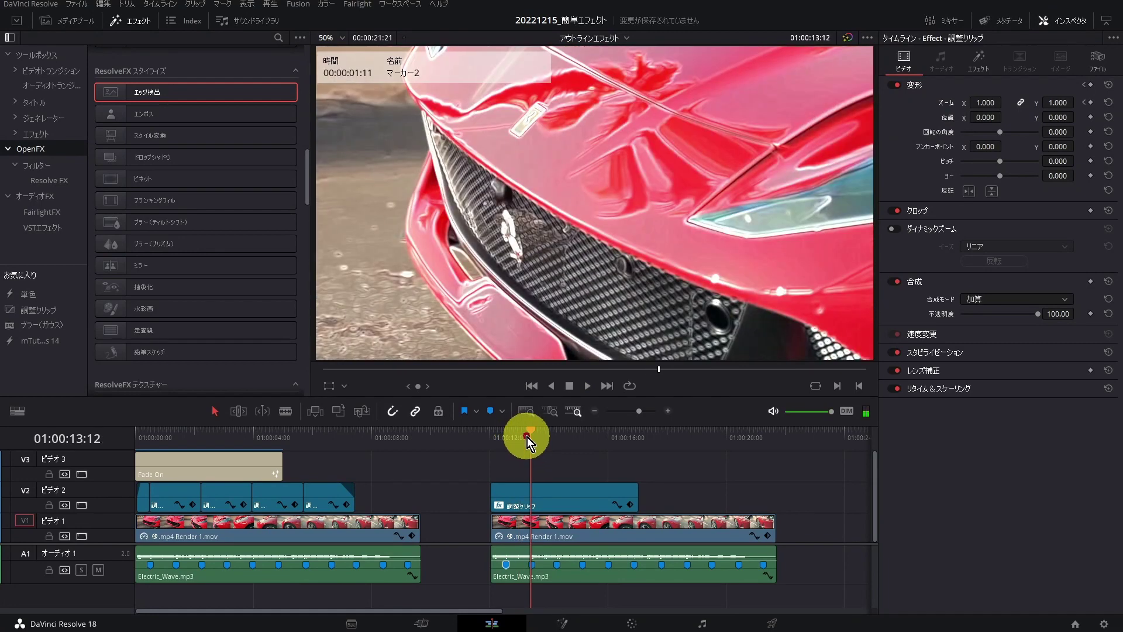
Add a zoom keyframe of 1 to the adjustment clip three frames before the second beat marker and save the project.
{"action": "left_click_drag", "start_coordinate": [528, 437], "coordinate": [507, 438]}
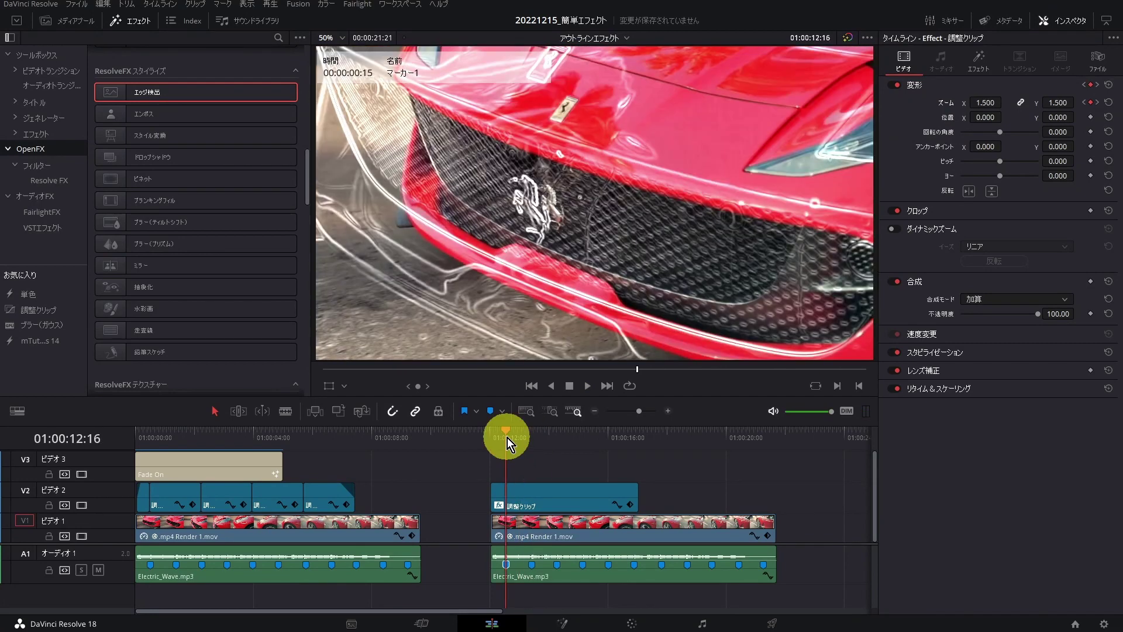
{"action": "key", "text": "ctrl+z"}
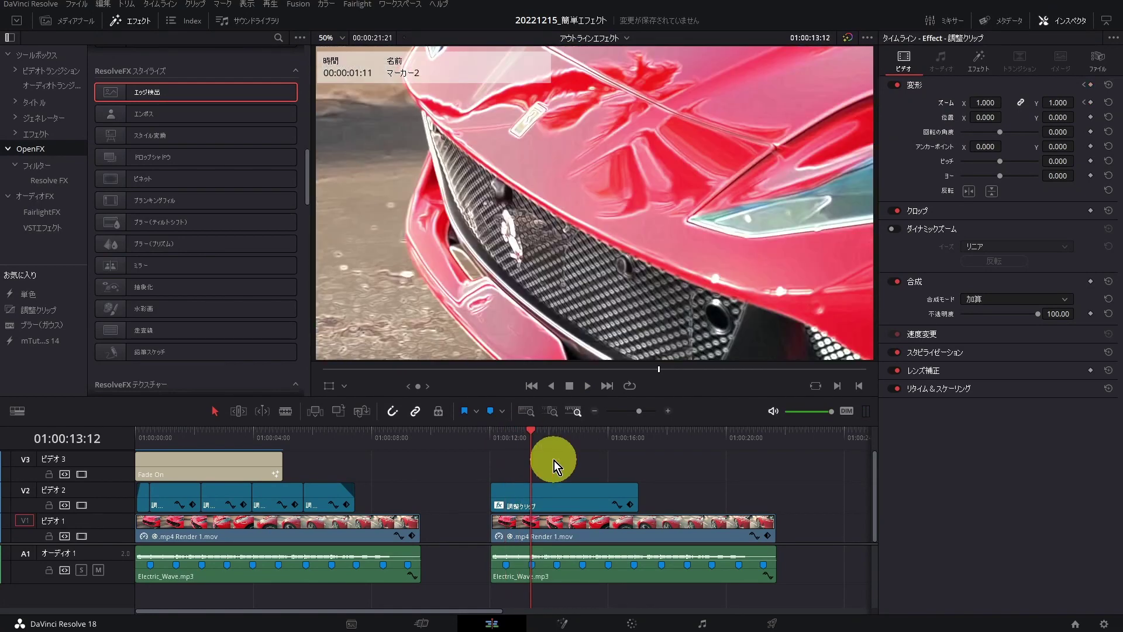
{"action": "key", "text": "Left"}
{"action": "key", "text": "Left"}
{"action": "key", "text": "Left"}
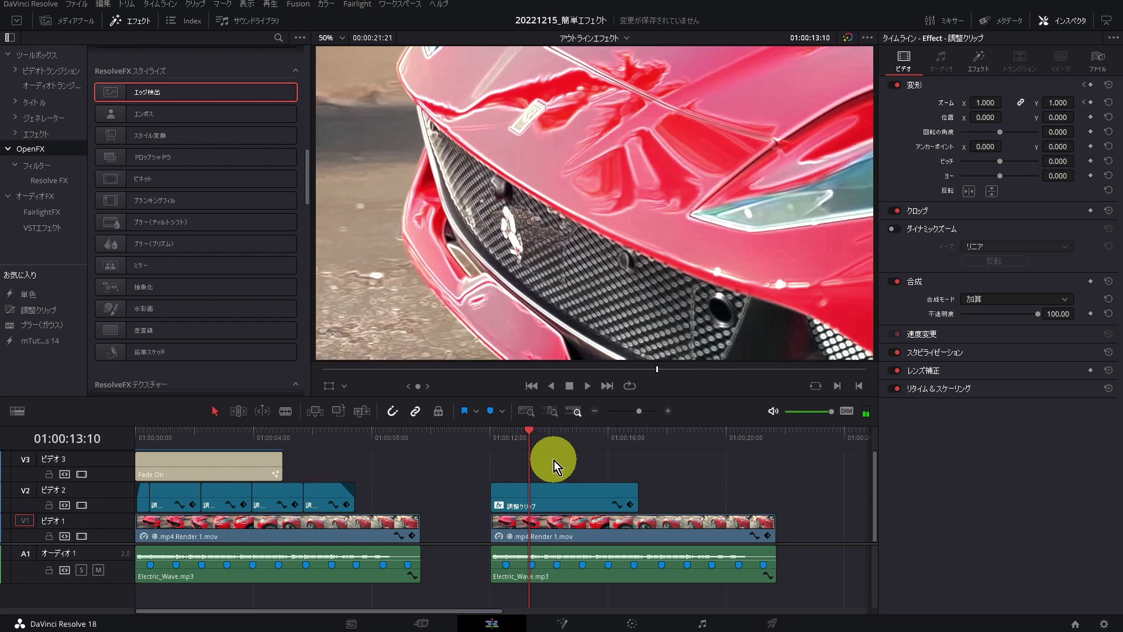
{"action": "left_click", "coordinate": [1091, 103]}
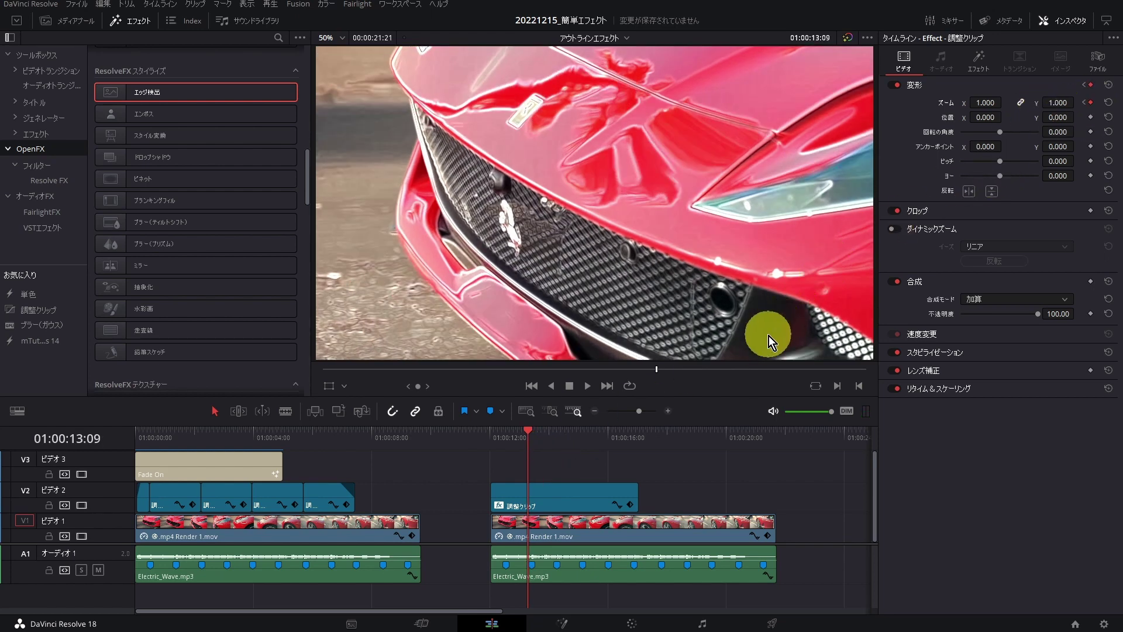
{"action": "left_click", "coordinate": [548, 457]}
{"action": "key", "text": "ctrl+s"}
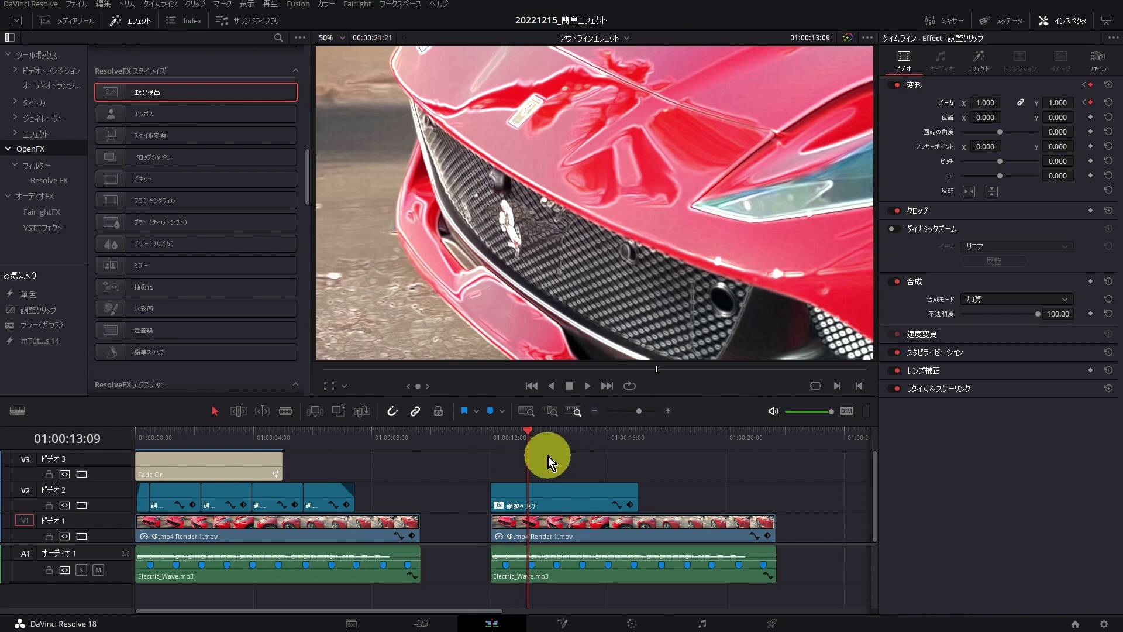
Set the adjustment clip's zoom to 1.5 at the second beat marker and back to 1 three frames after it.
{"action": "key", "text": "shift+Down"}
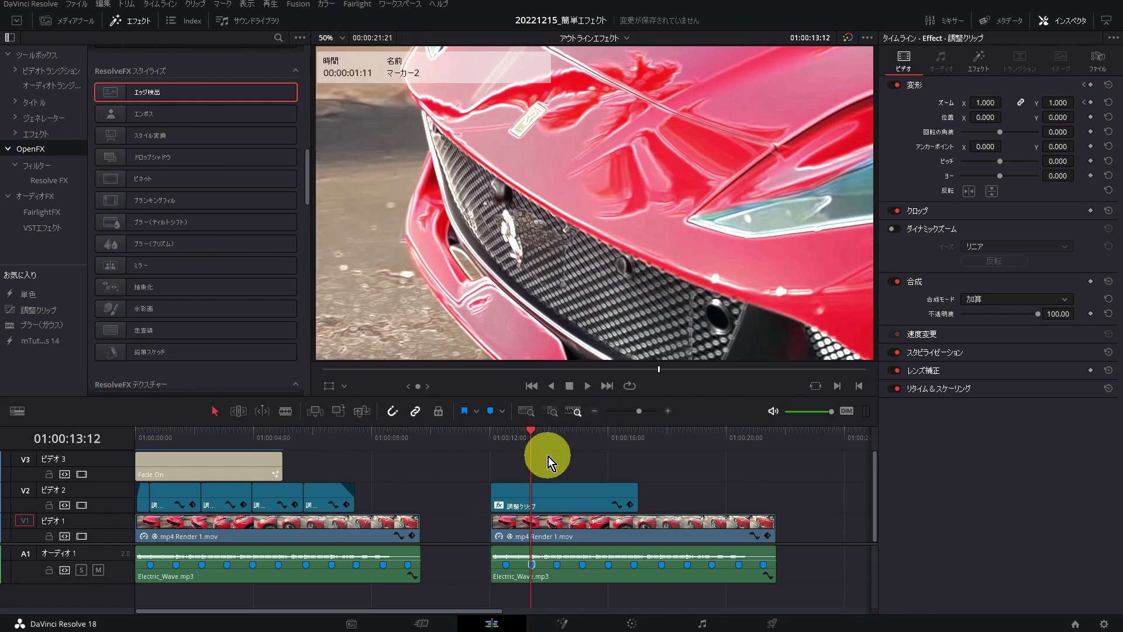
{"action": "left_click", "coordinate": [982, 103]}
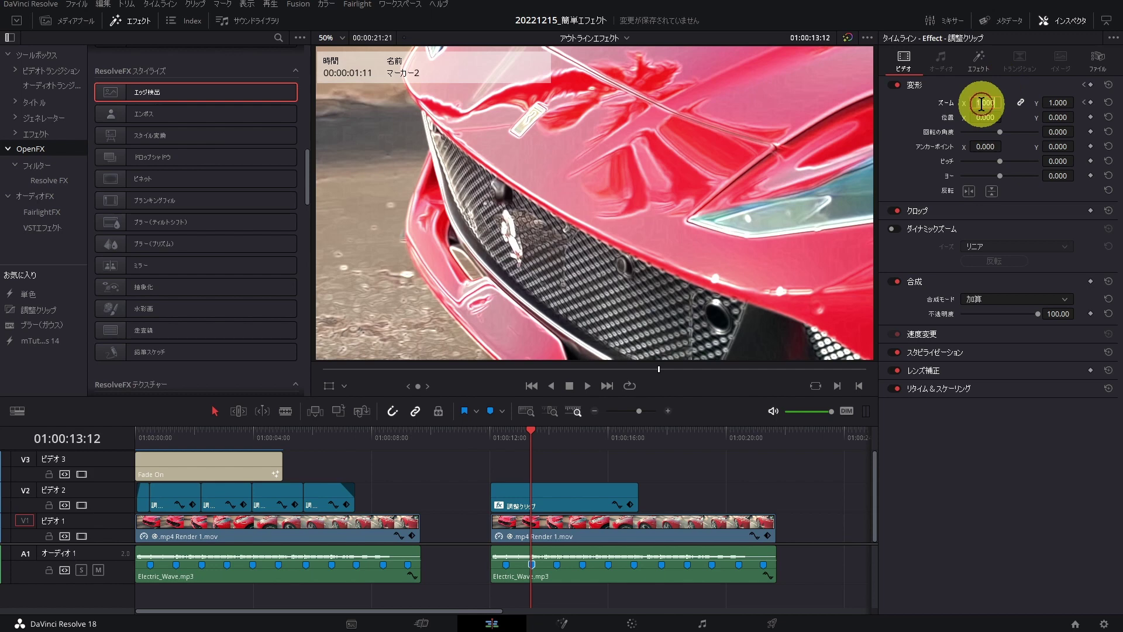
{"action": "type", "text": "1.5"}
{"action": "key", "text": "Return"}
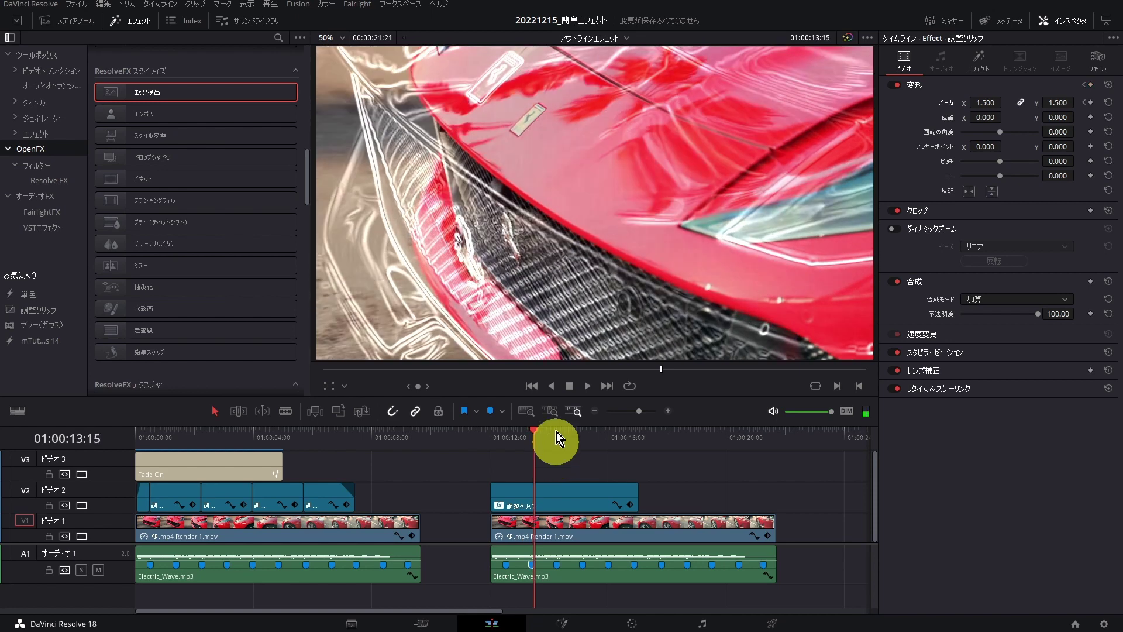
{"action": "left_click", "coordinate": [985, 103]}
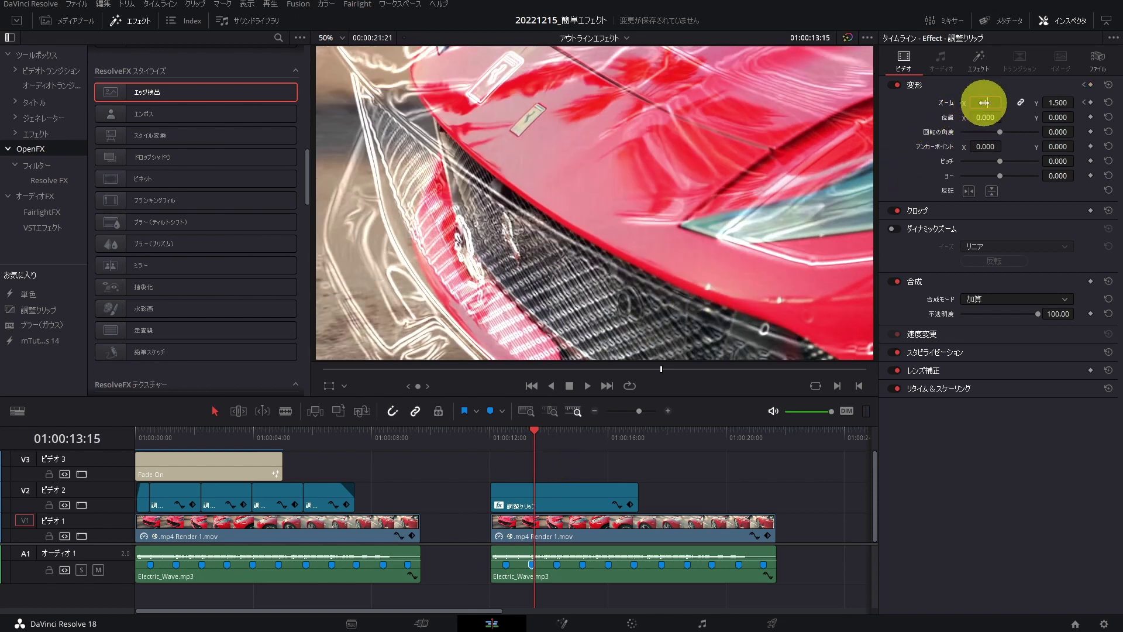
{"action": "left_click", "coordinate": [495, 431]}
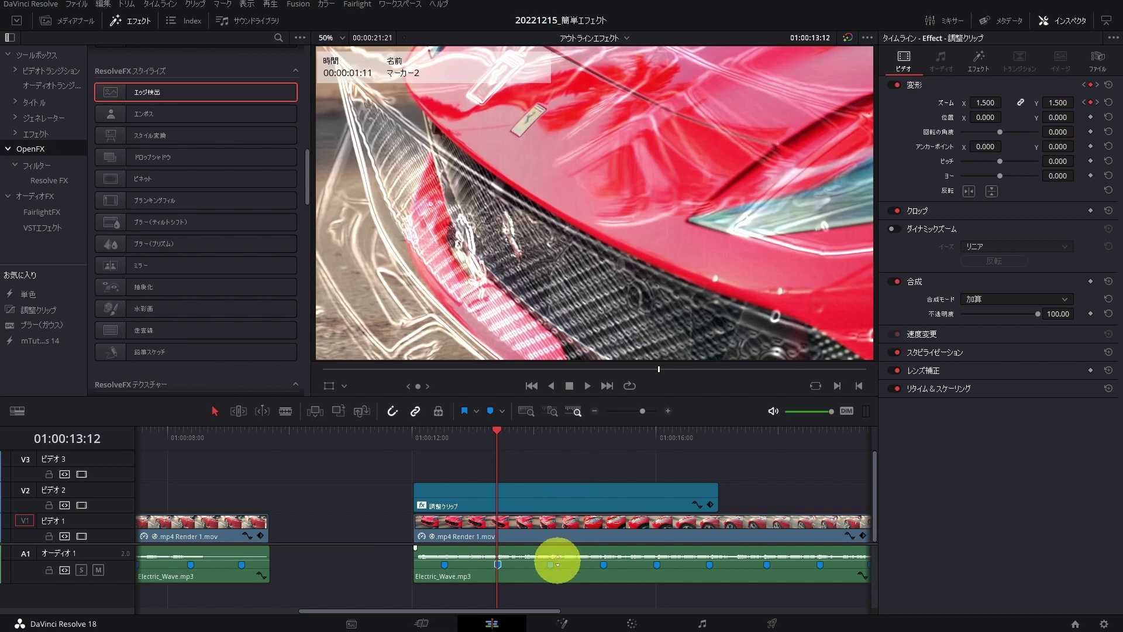
Split the adjustment clip at the first beat marker.
{"action": "left_click", "coordinate": [442, 437]}
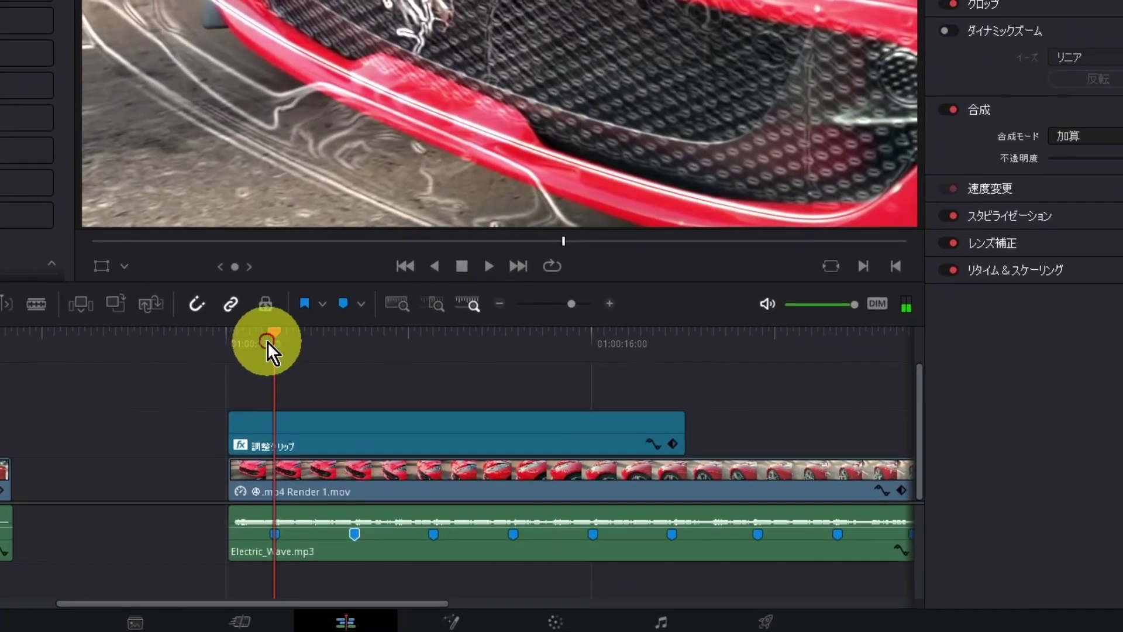
{"action": "left_click", "coordinate": [286, 426]}
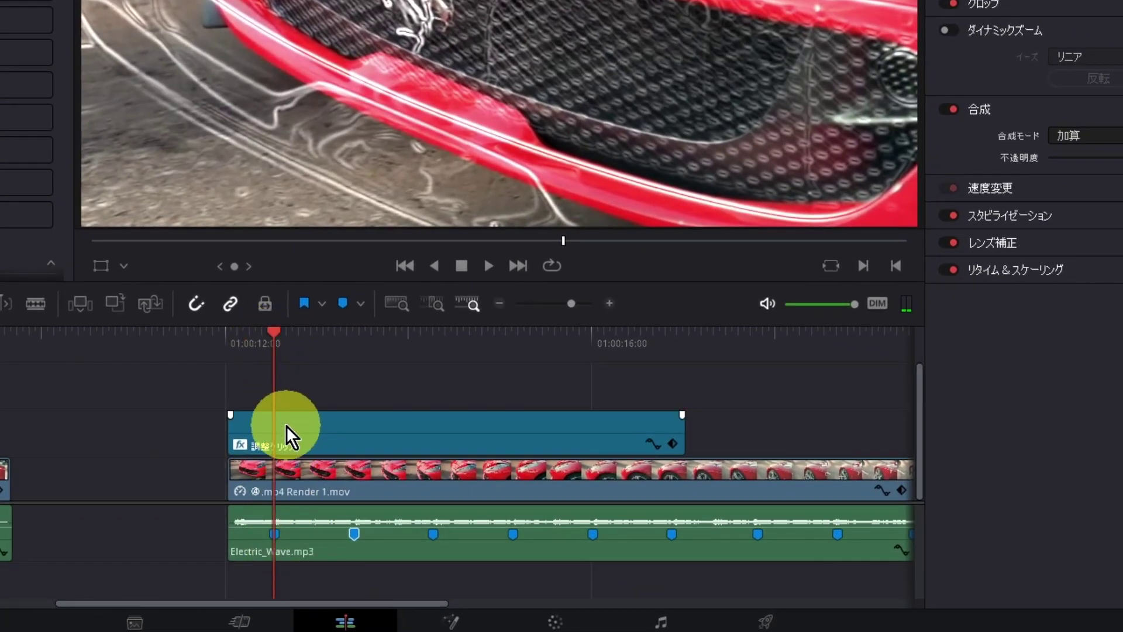
{"action": "left_click", "coordinate": [286, 426]}
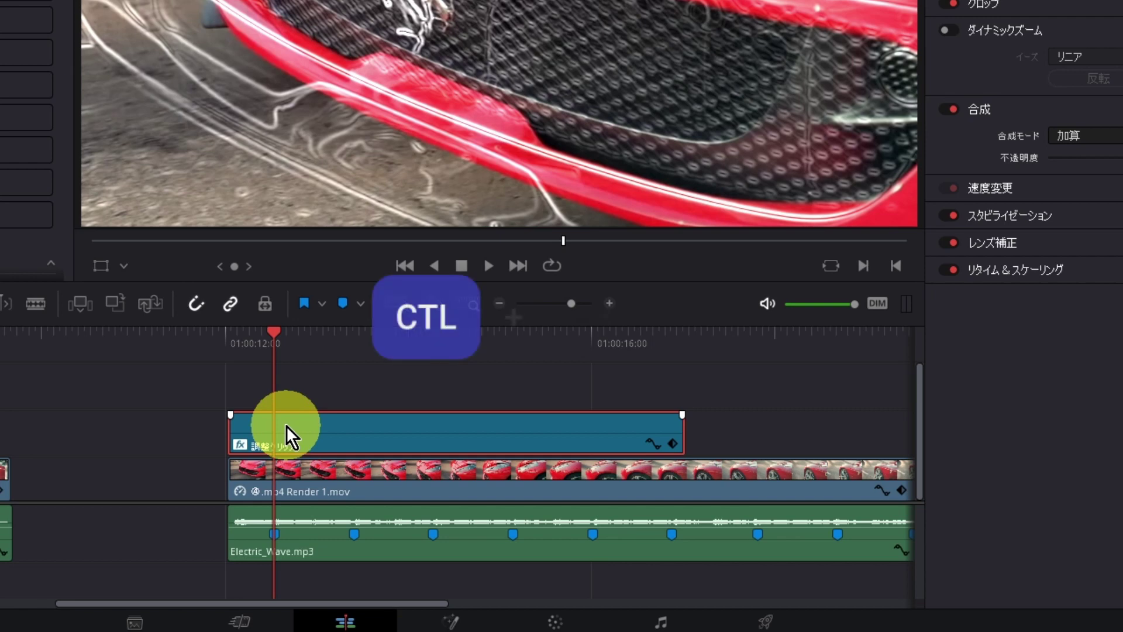
{"action": "key", "text": "ctrl+b"}
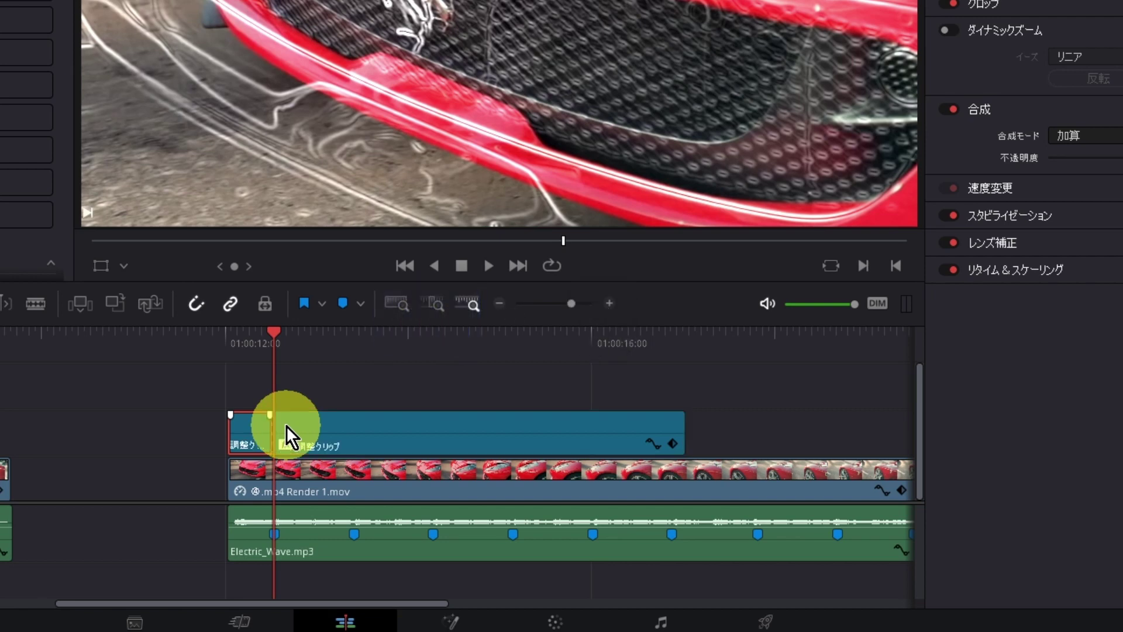
{"action": "key", "text": "super+b"}
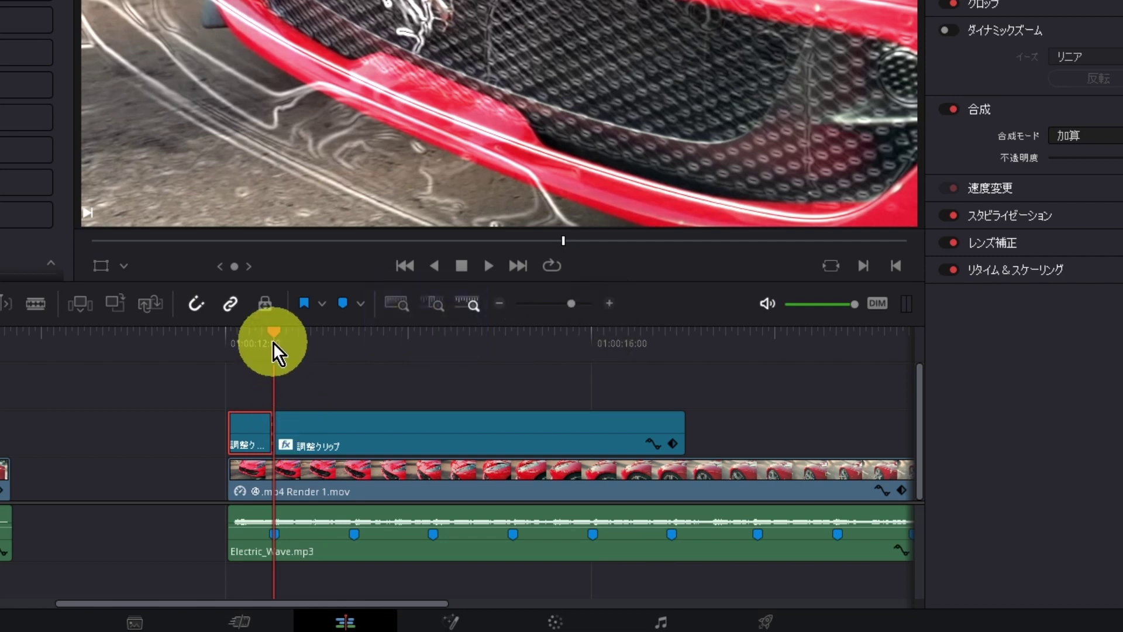
Split the remaining adjustment clip at the second beat marker.
{"action": "key", "text": "shift+Down"}
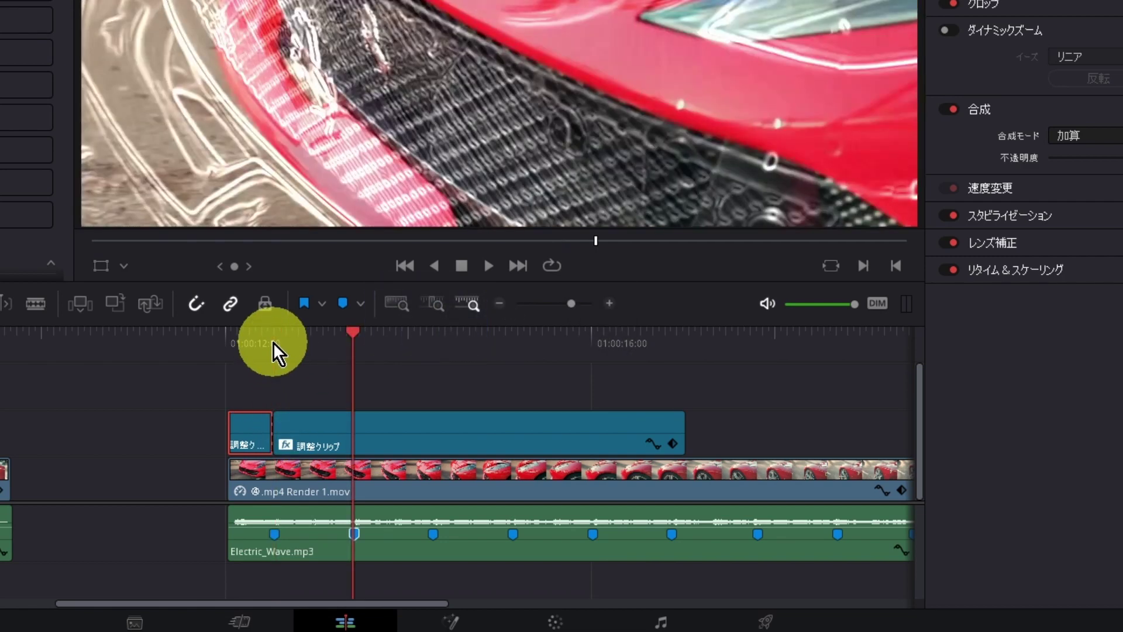
{"action": "left_click", "coordinate": [389, 436]}
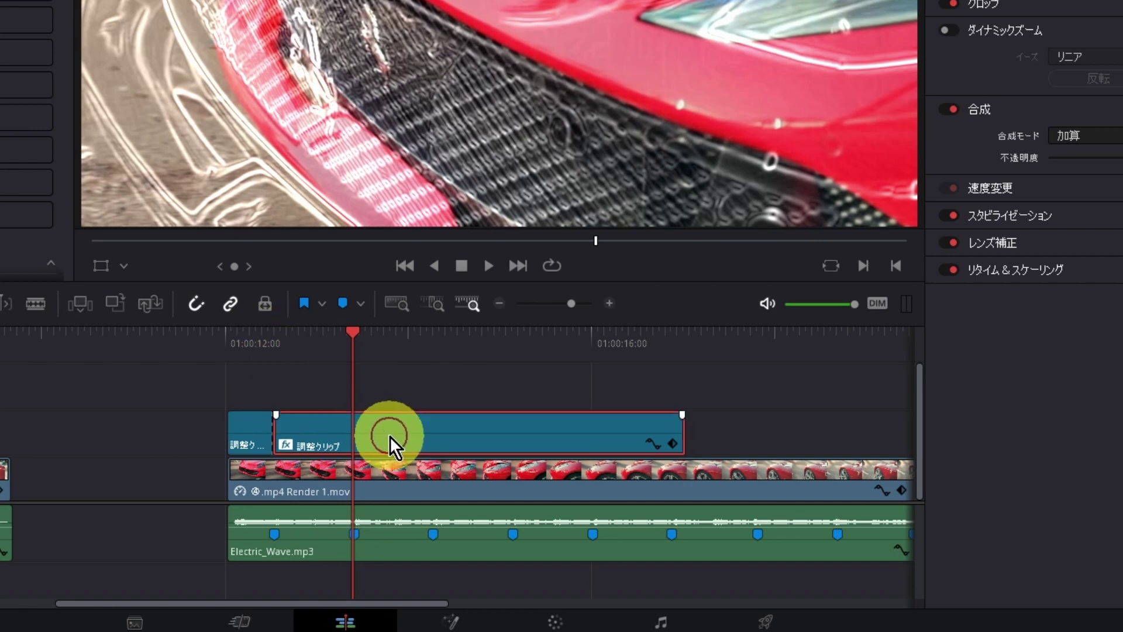
{"action": "key", "text": "super+b"}
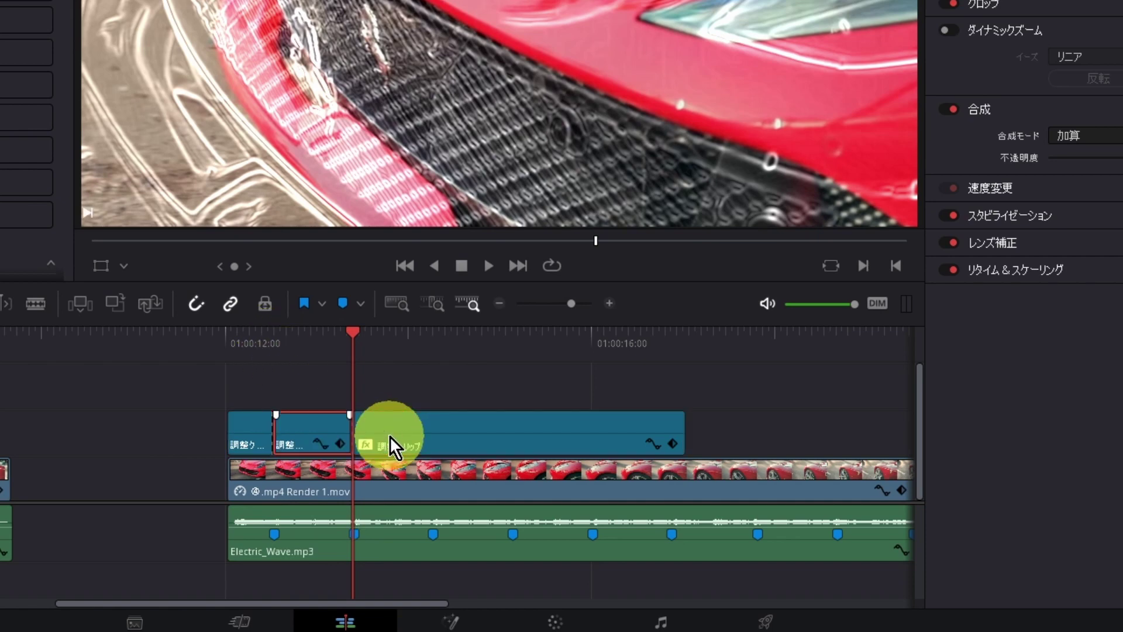
Delete the part of the adjustment clip after the second beat marker.
{"action": "left_click", "coordinate": [414, 429]}
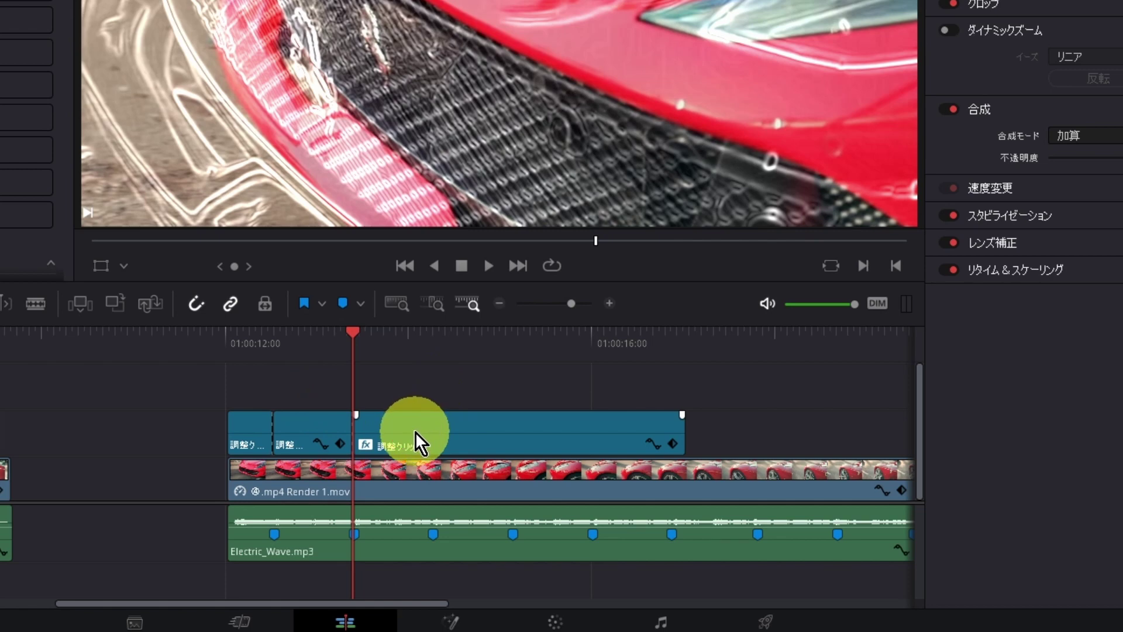
{"action": "left_click", "coordinate": [416, 432]}
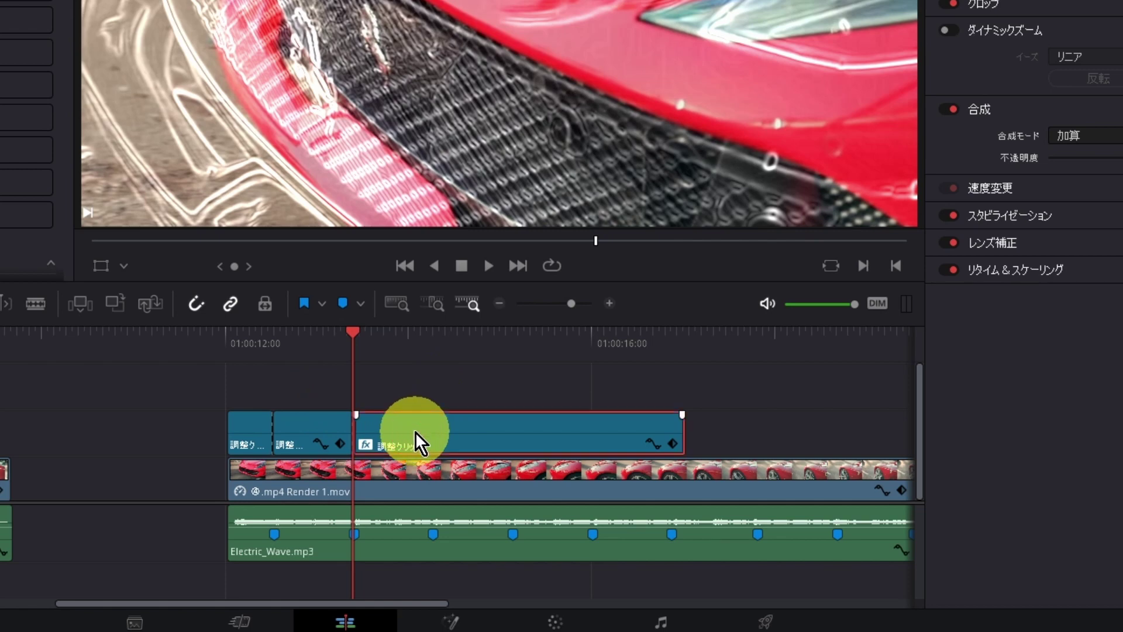
{"action": "key", "text": "Delete"}
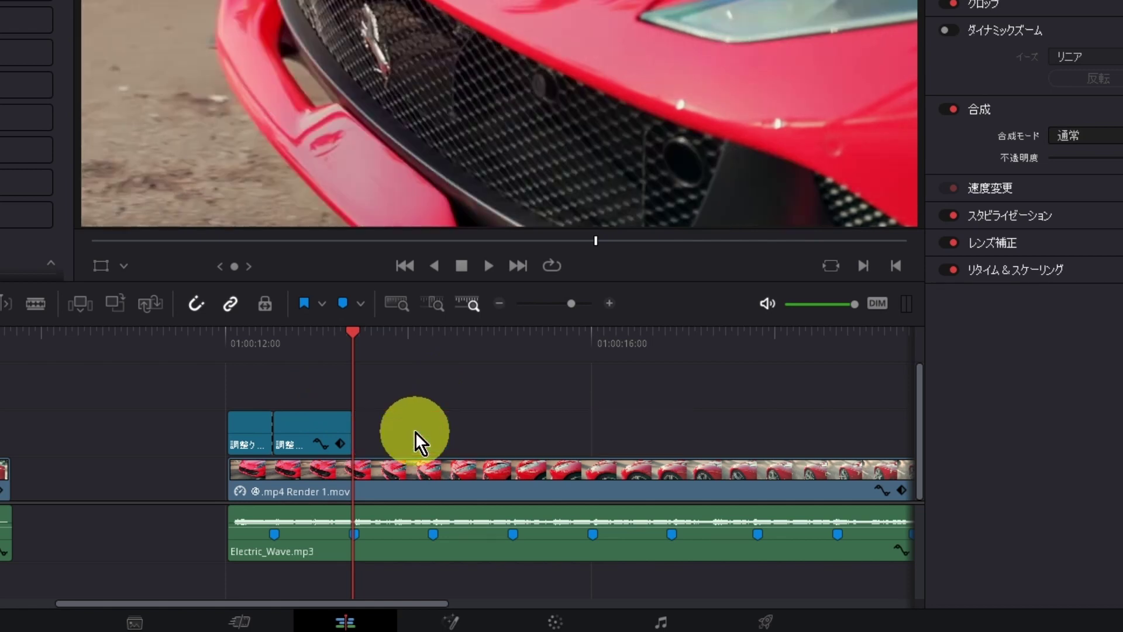
{"action": "key", "text": "super+z"}
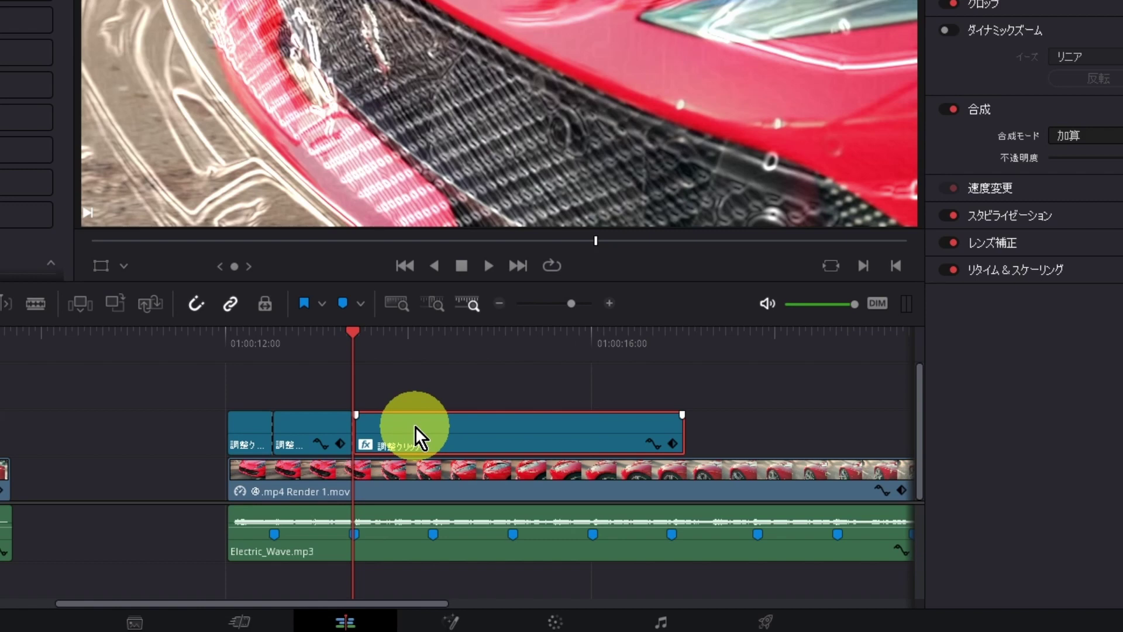
{"action": "key", "text": "Delete"}
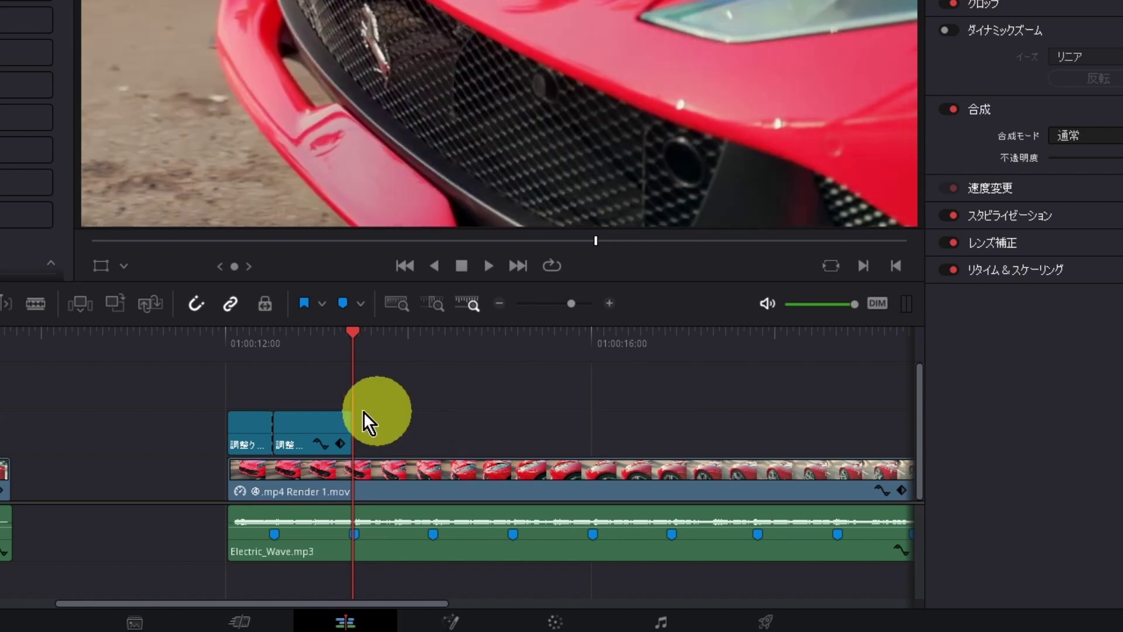
Place five copies of the adjustment segment between the first two beat markers end to end after it on the V2 track.
{"action": "left_click", "coordinate": [307, 421]}
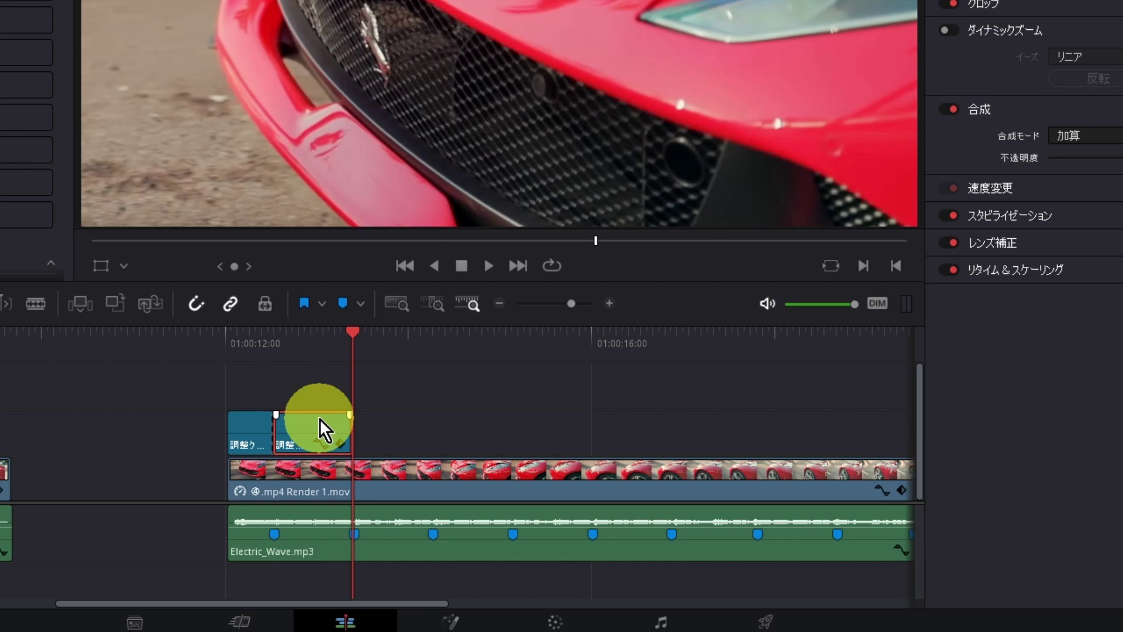
{"action": "left_click", "coordinate": [317, 424]}
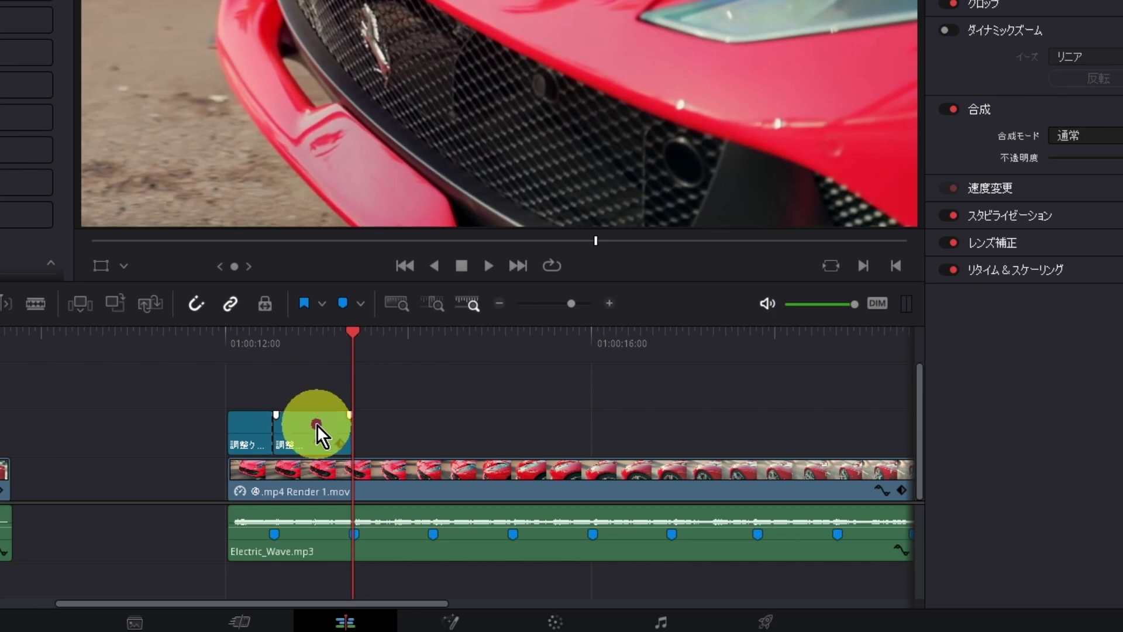
{"action": "mouse_move", "coordinate": [305, 431]}
{"action": "left_mouse_down"}
{"action": "mouse_move", "coordinate": [533, 425]}
{"action": "mouse_move", "coordinate": [675, 433]}
{"action": "mouse_move", "coordinate": [683, 451]}
{"action": "left_mouse_up"}
{"action": "left_click", "coordinate": [310, 372]}
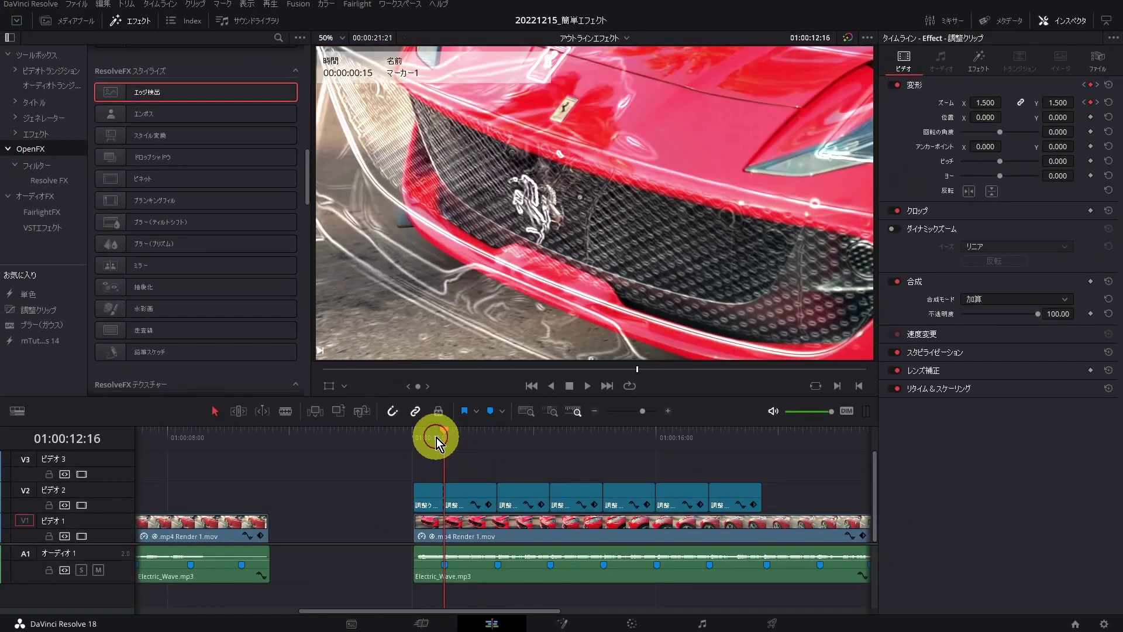
Play the repeated outline zoom pulses from near the start of the adjustment segments to past their end.
{"action": "left_click", "coordinate": [430, 435]}
{"action": "key", "text": "space"}
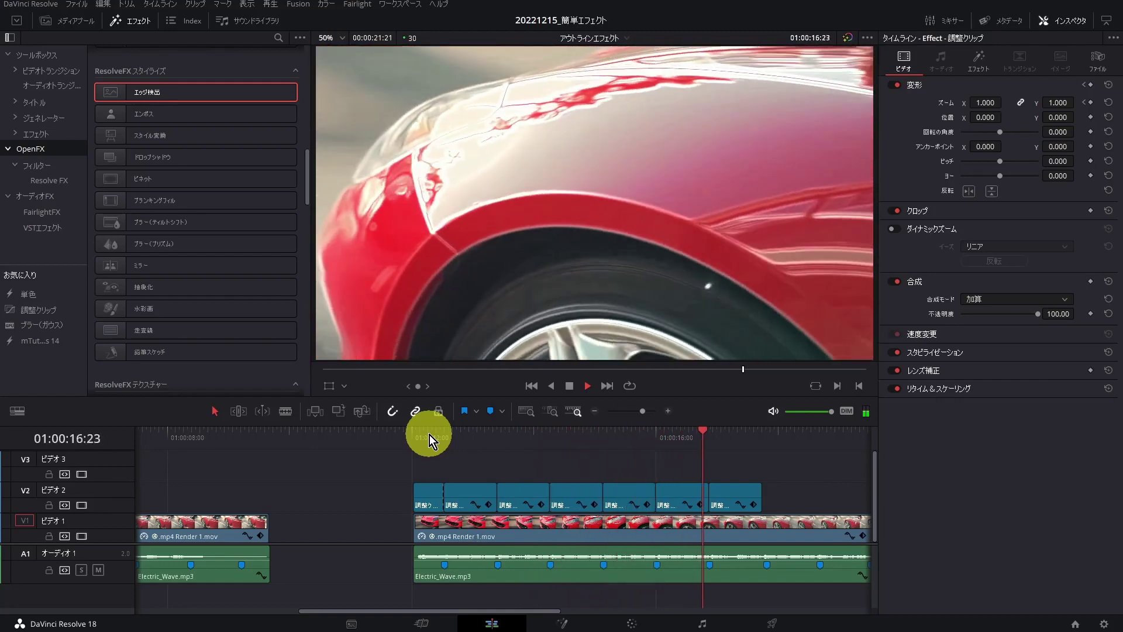
{"action": "key", "text": "space"}
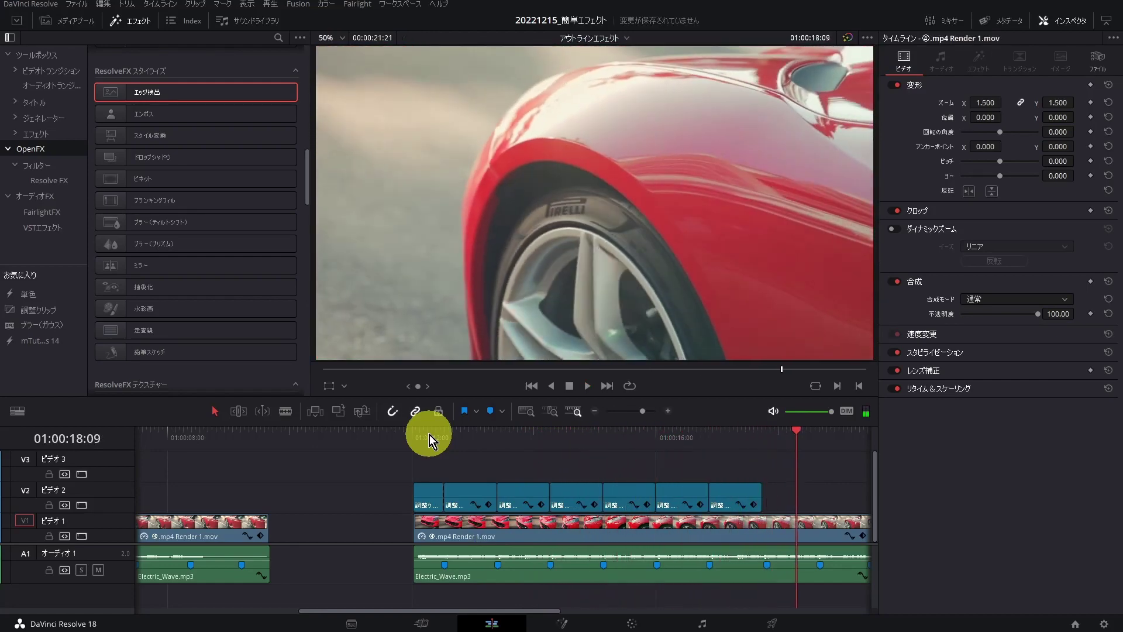